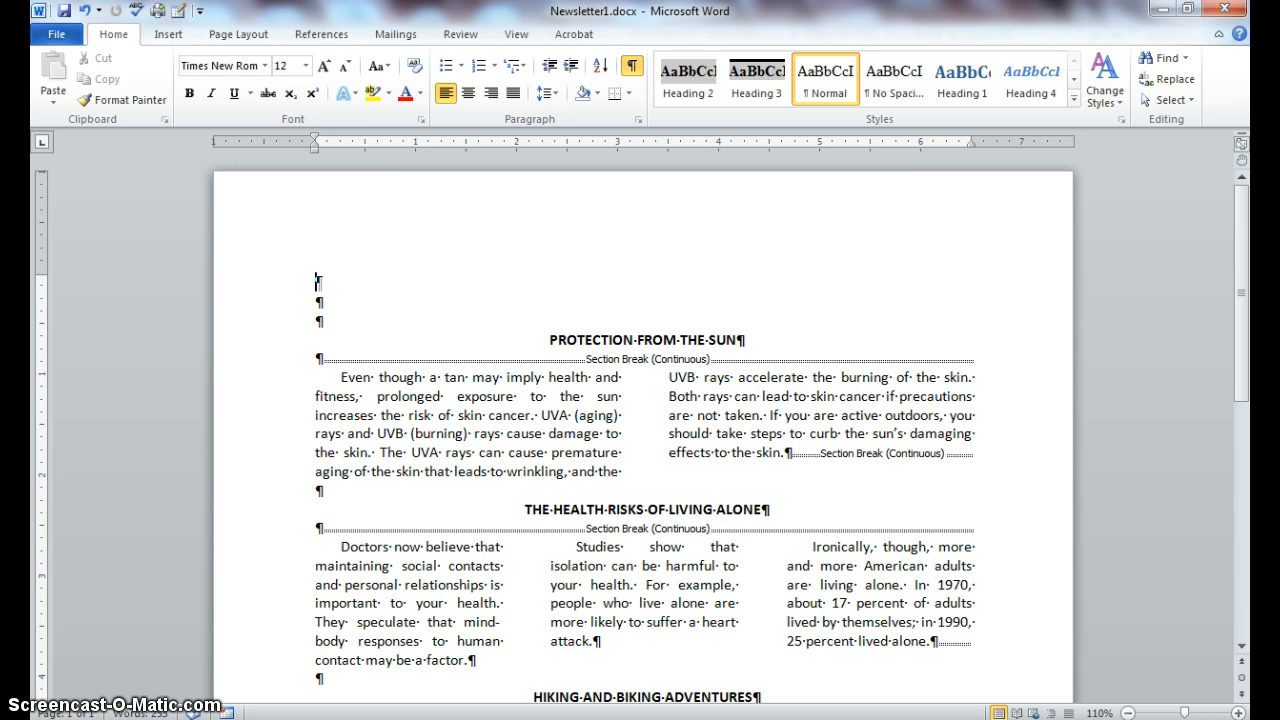
# Save a copy of the newsletter document in the same folder under the name Newsletter2
pyautogui.click(55, 36)
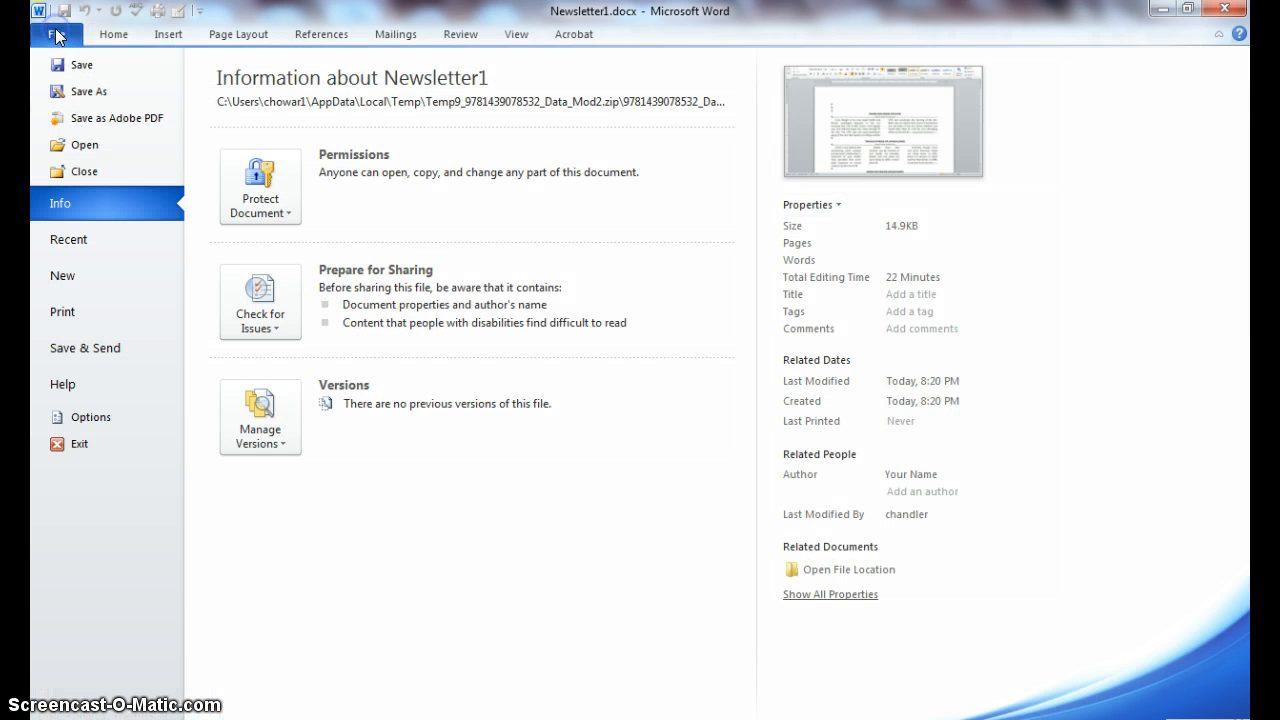
pyautogui.click(86, 91)
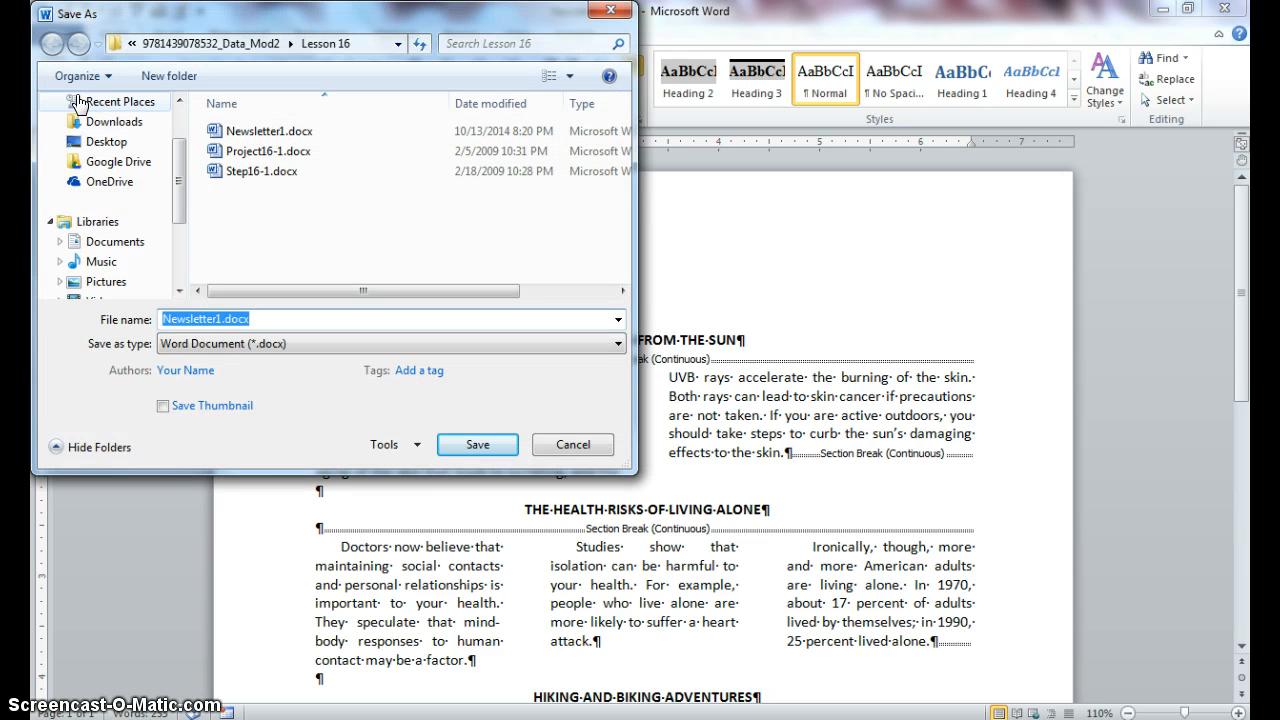
pyautogui.press('End')
pyautogui.press('BackSpace')
pyautogui.press('BackSpace')
pyautogui.press('BackSpace')
pyautogui.press('BackSpace')
pyautogui.press('BackSpace')
pyautogui.press('BackSpace')
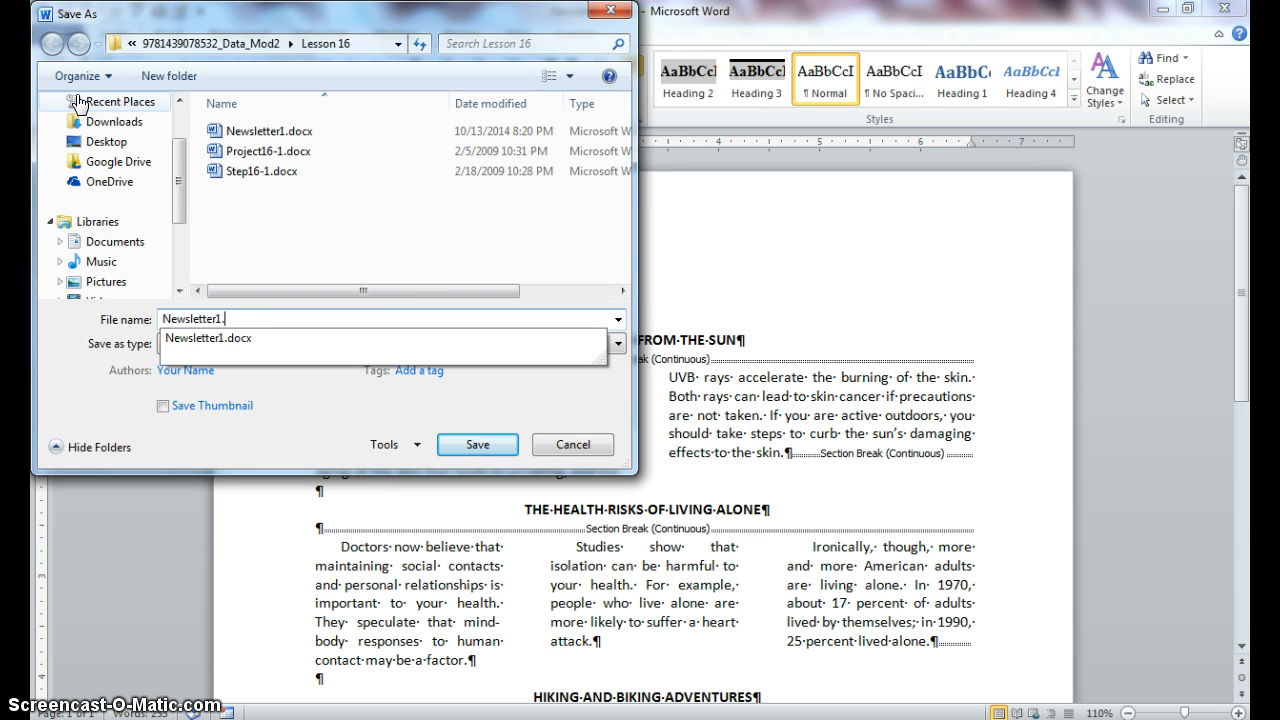
pyautogui.write('2')
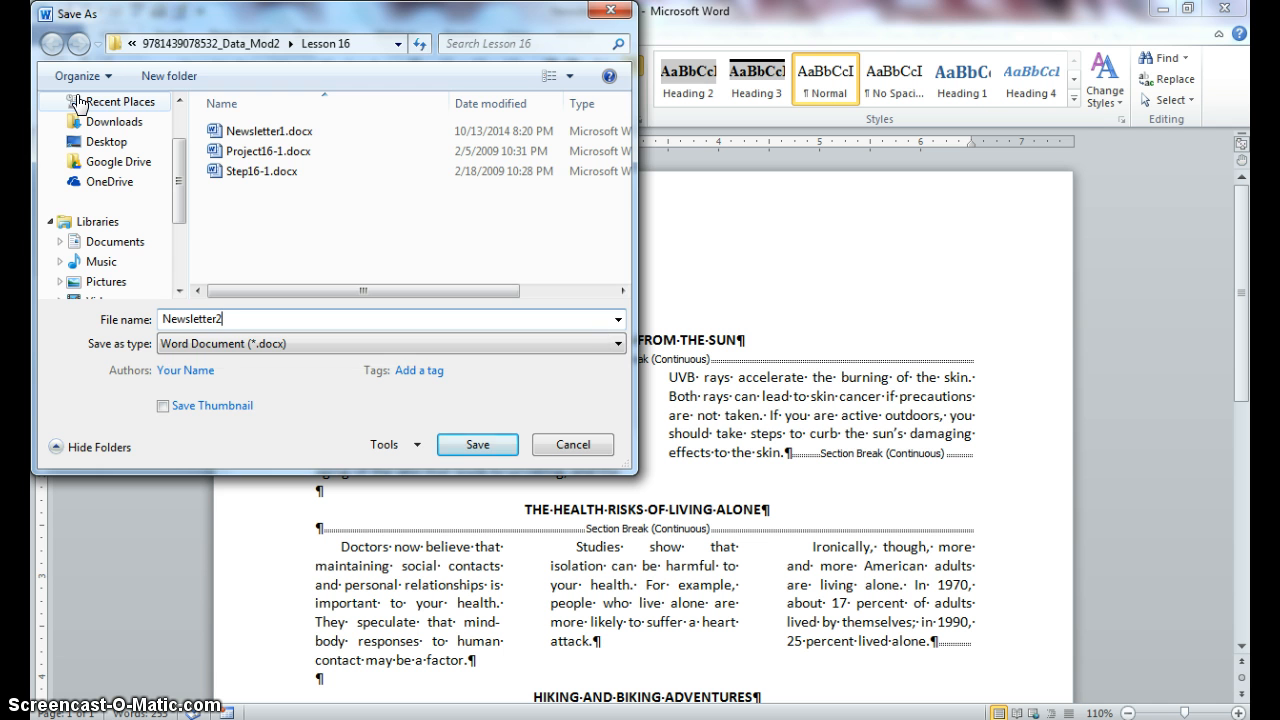
pyautogui.press('Return')
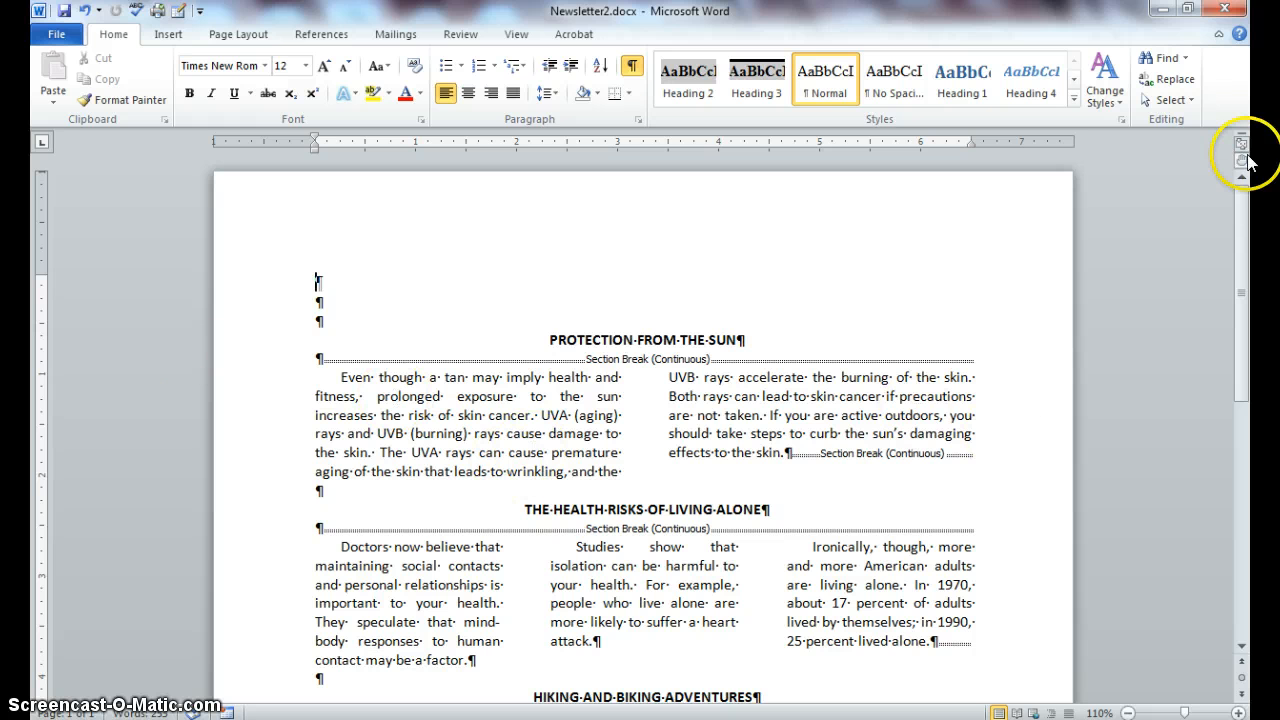
# Add a top border to the heading "PROTECTION FROM THE SUN"
pyautogui.moveTo(1236, 207); pyautogui.dragTo(1245, 278)
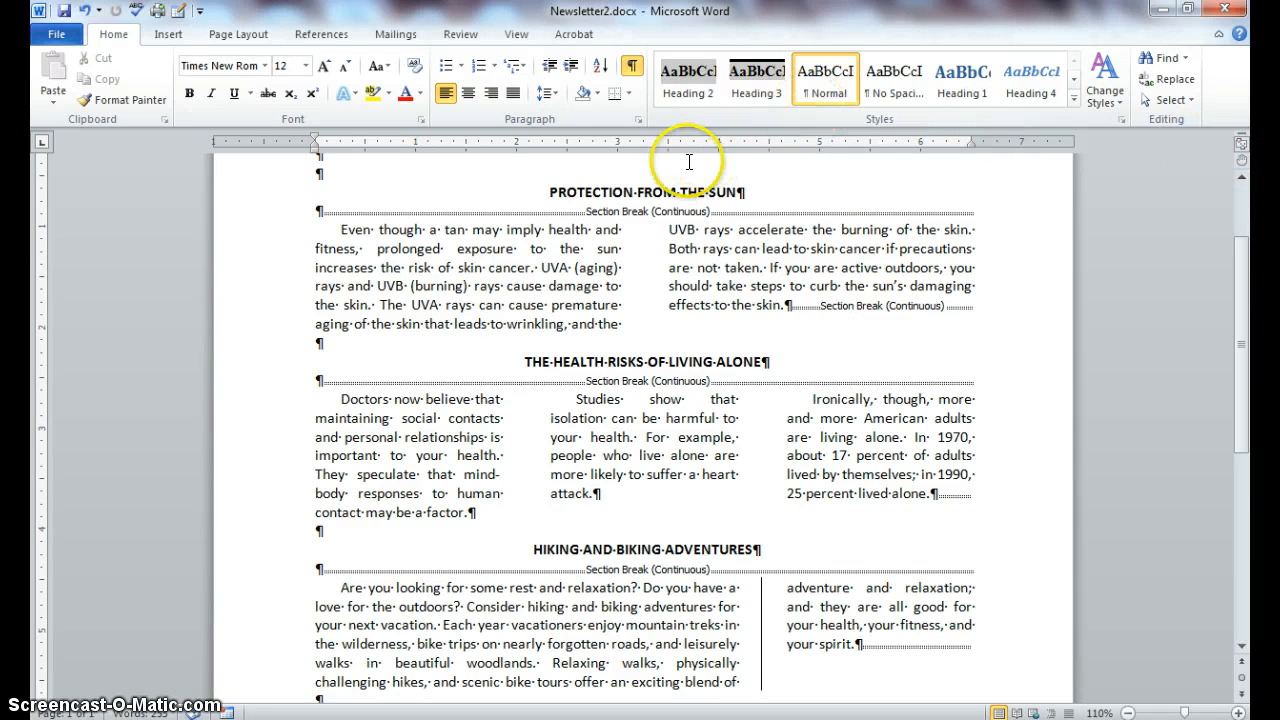
pyautogui.click(662, 189)
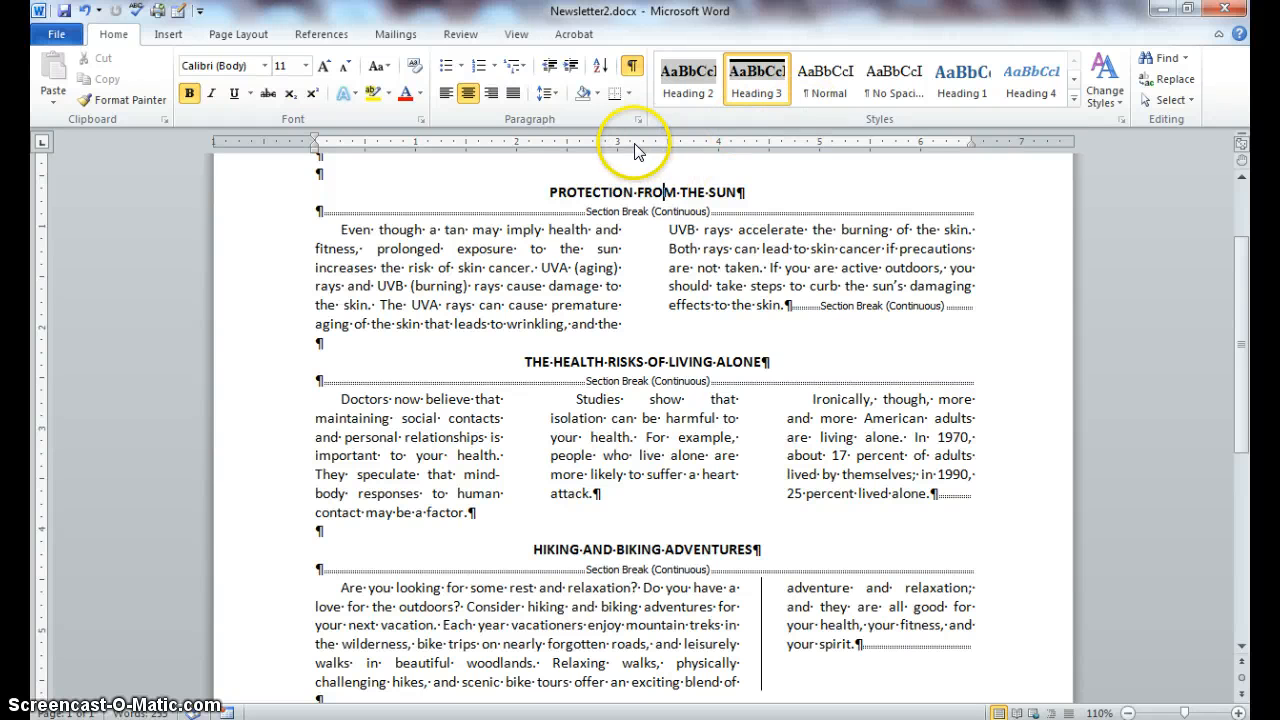
pyautogui.click(627, 93)
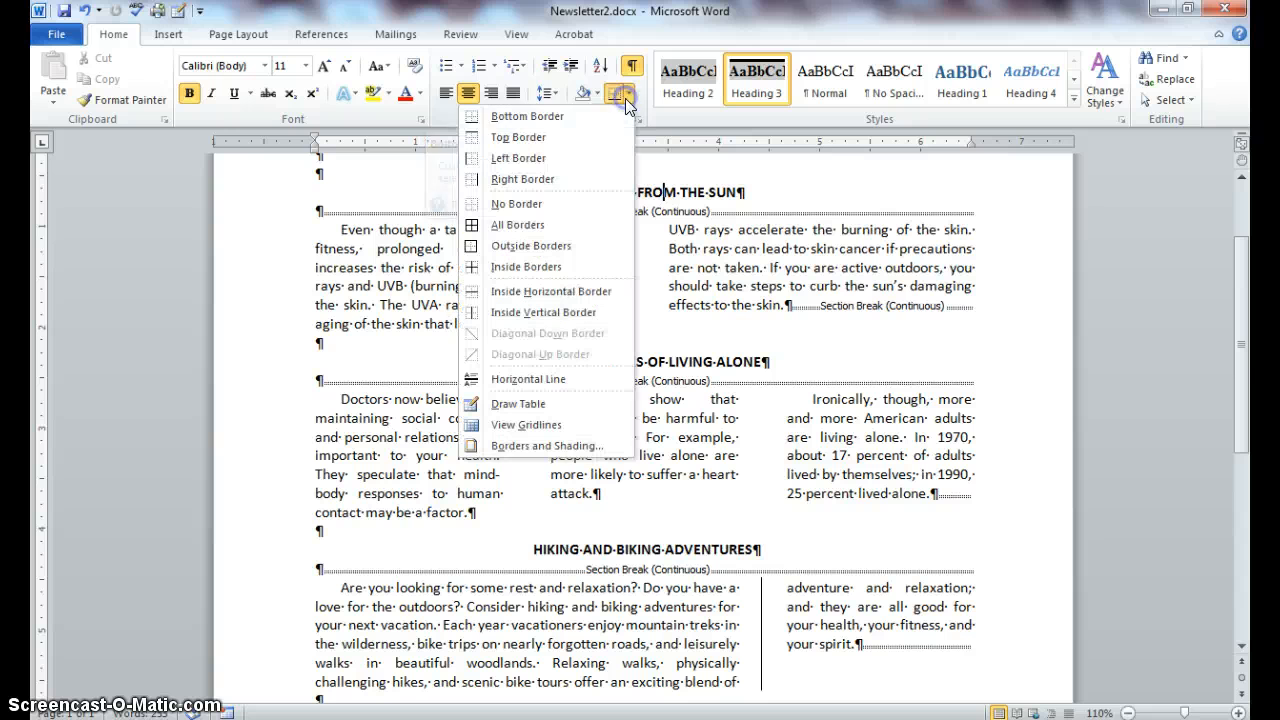
pyautogui.click(603, 146)
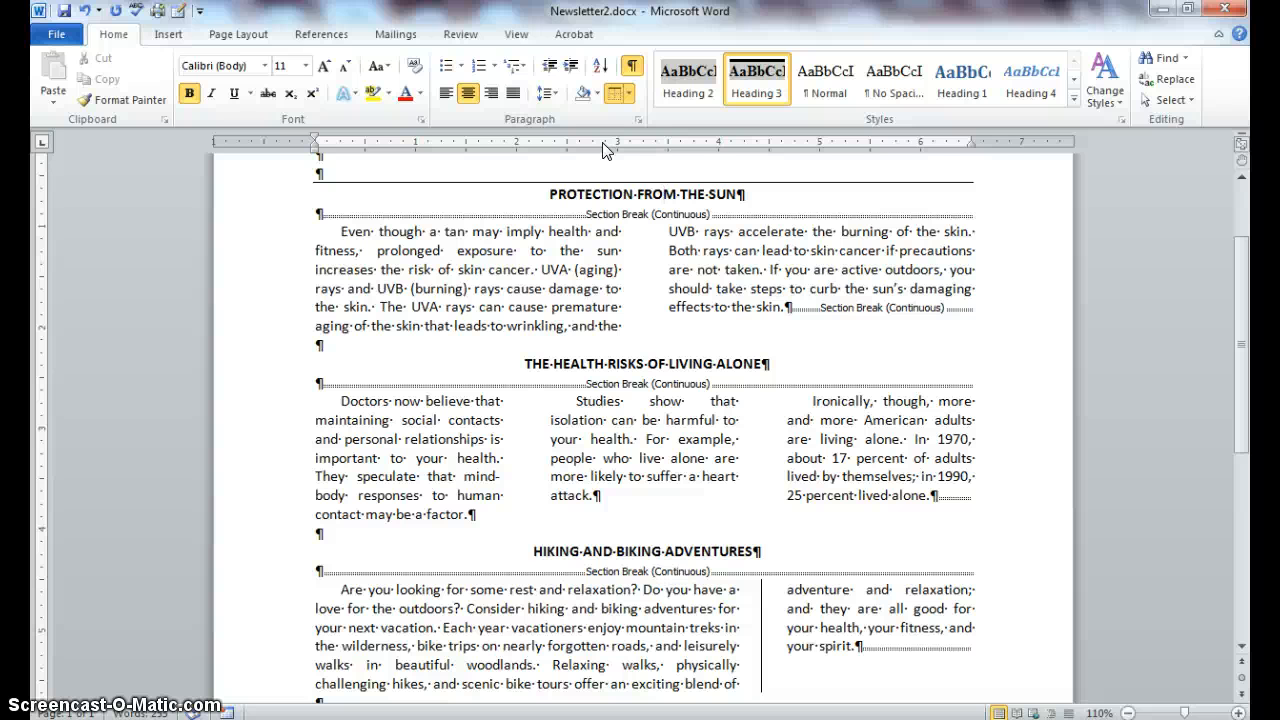
# Remove the border from the heading "PROTECTION FROM THE SUN" with the No Border option
pyautogui.click(573, 155)
pyautogui.click(631, 96)
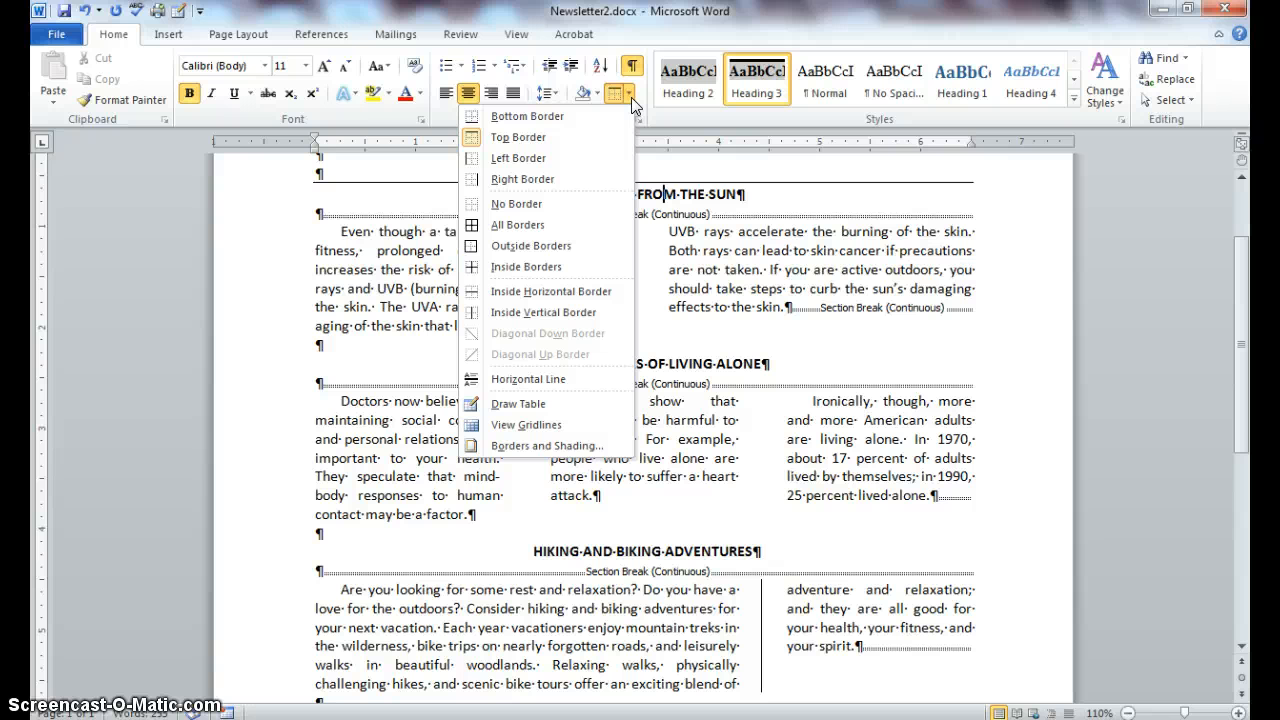
pyautogui.click(612, 208)
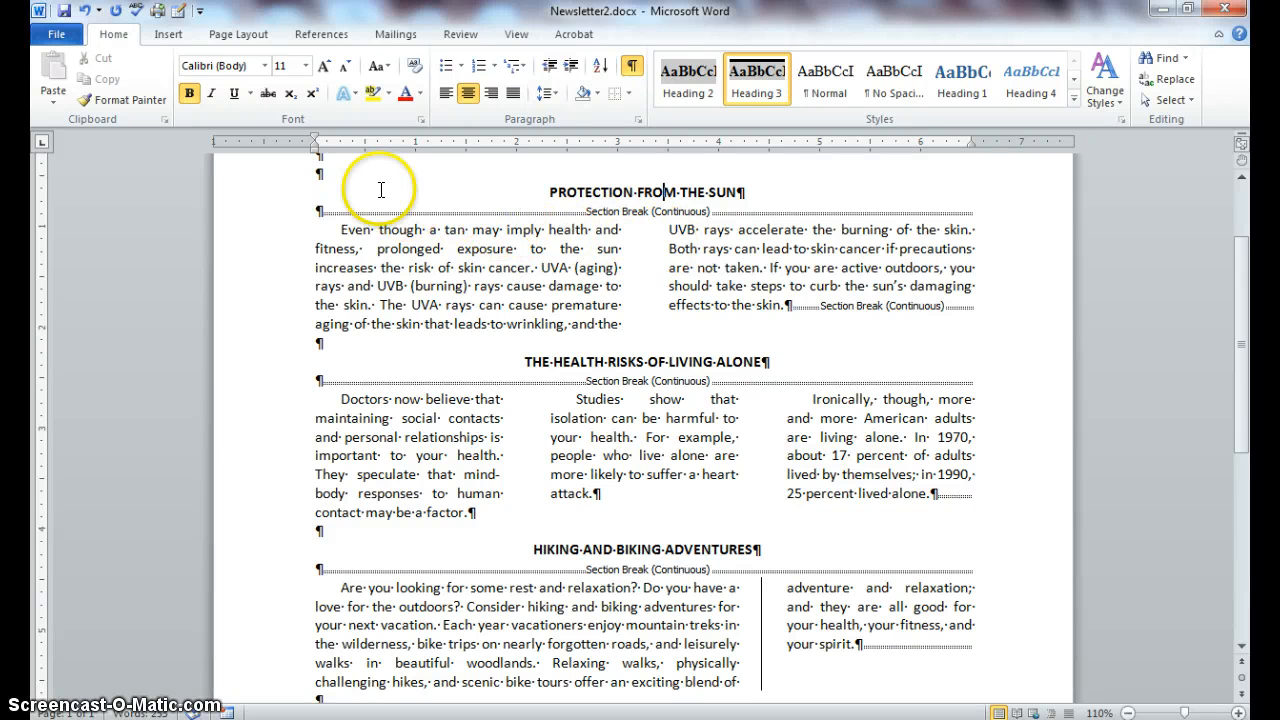
# Choose the double-line style in Borders and Shading for the blank paragraph just above the "PROTECTION FROM THE SUN" heading
pyautogui.click(314, 174)
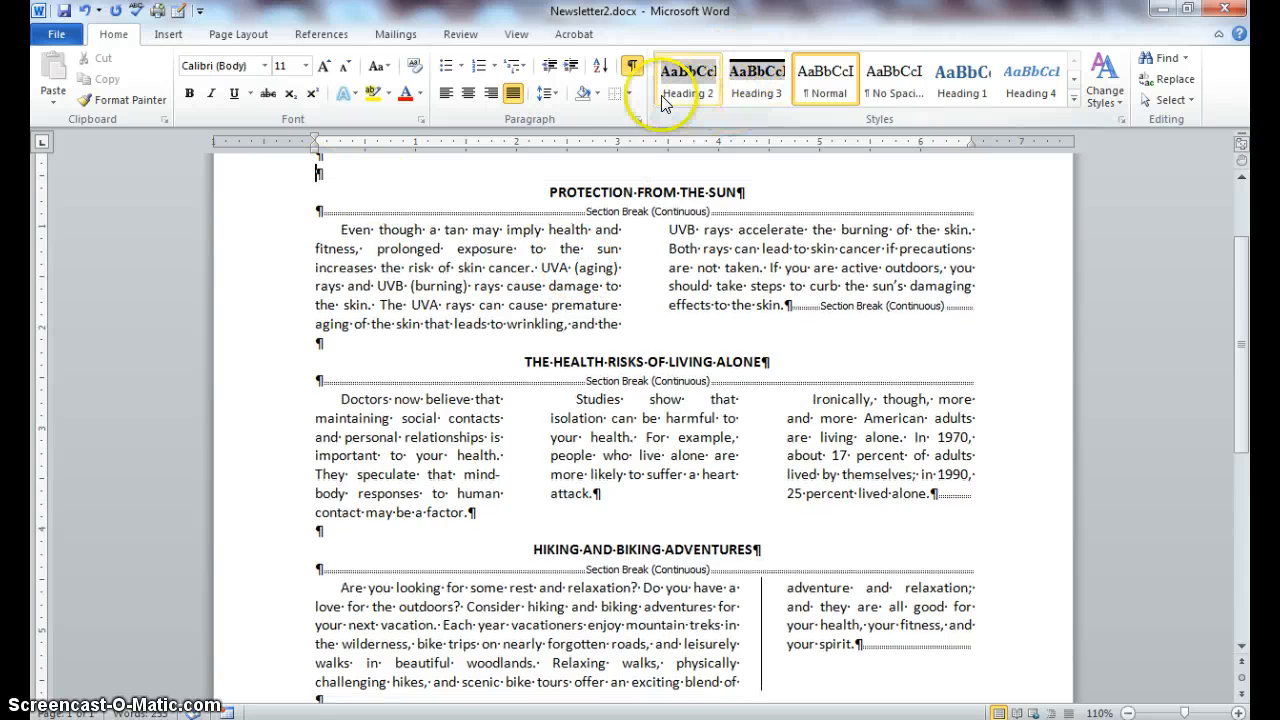
pyautogui.click(627, 94)
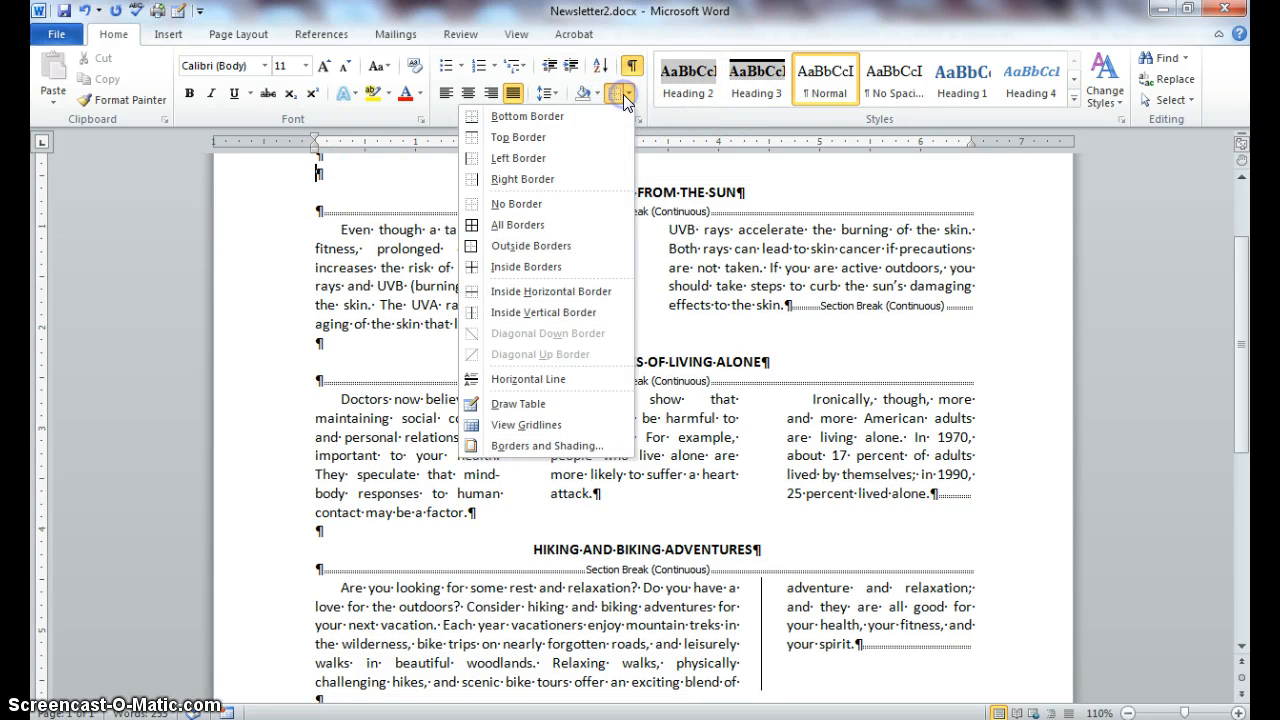
pyautogui.click(545, 447)
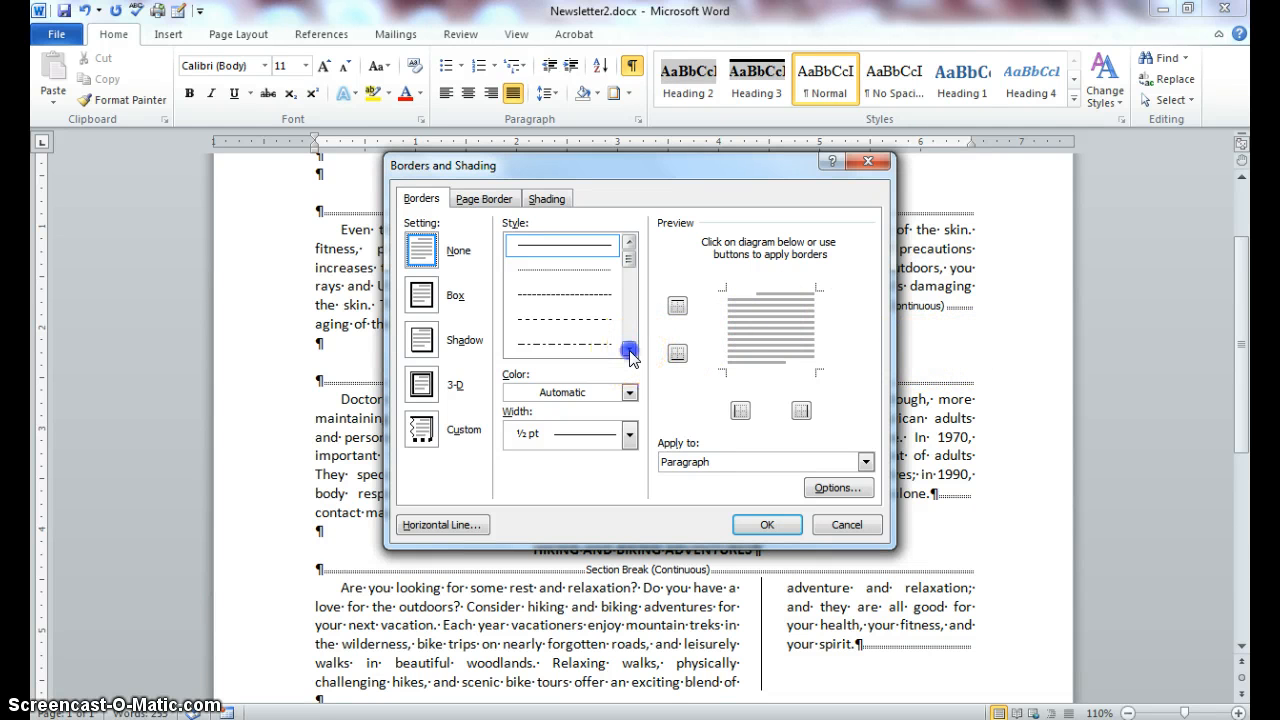
pyautogui.click(629, 350)
pyautogui.click(629, 350)
pyautogui.click(629, 350)
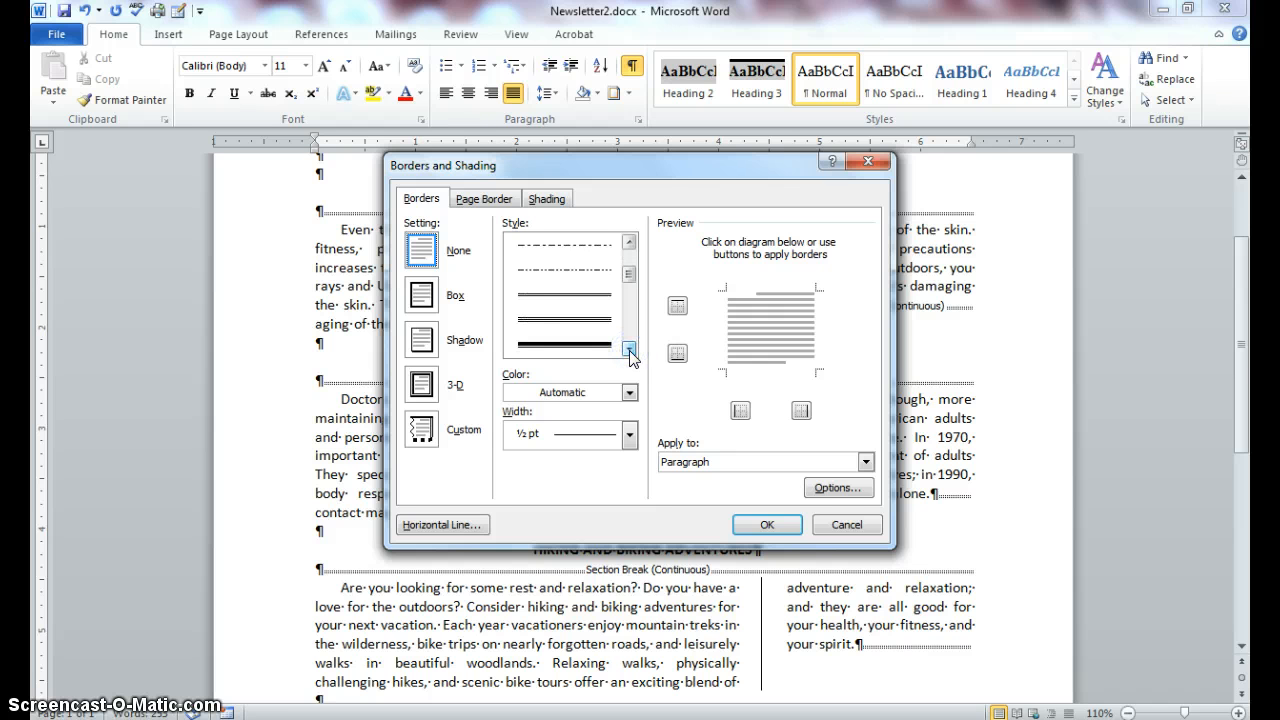
pyautogui.click(592, 297)
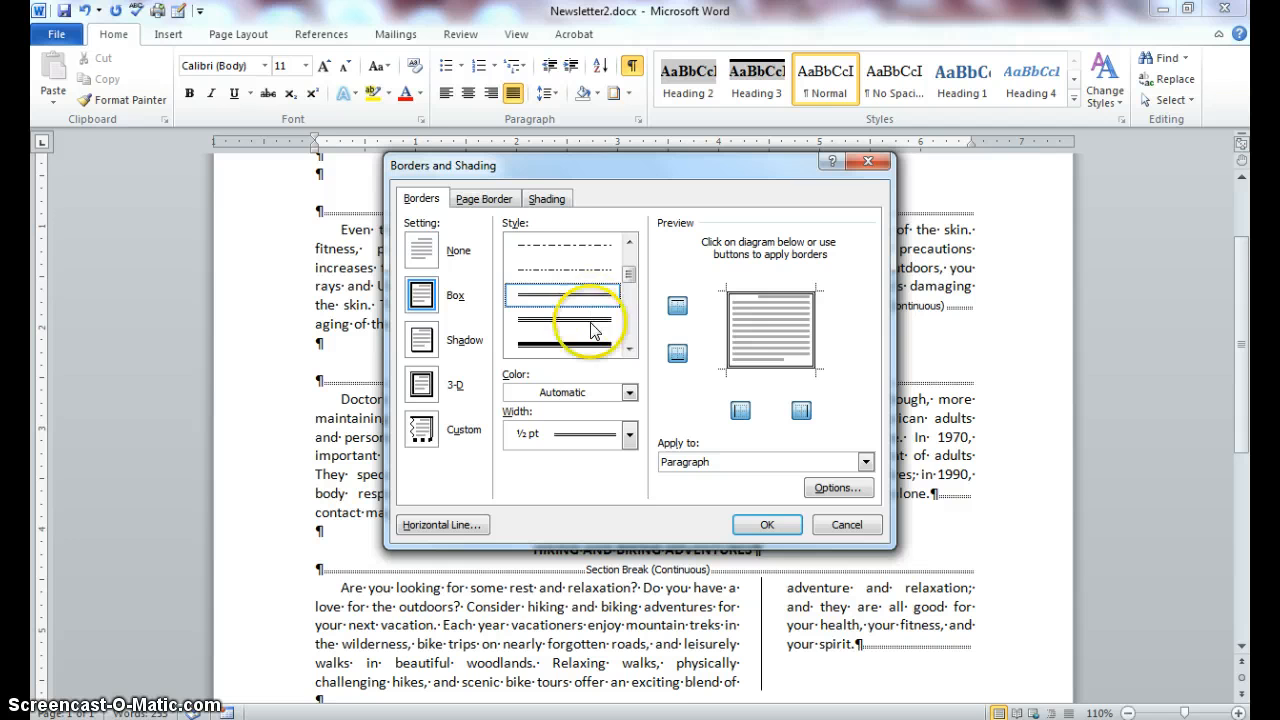
# Set the double-line border's color to the theme blue and its width to 3 pt
pyautogui.click(629, 395)
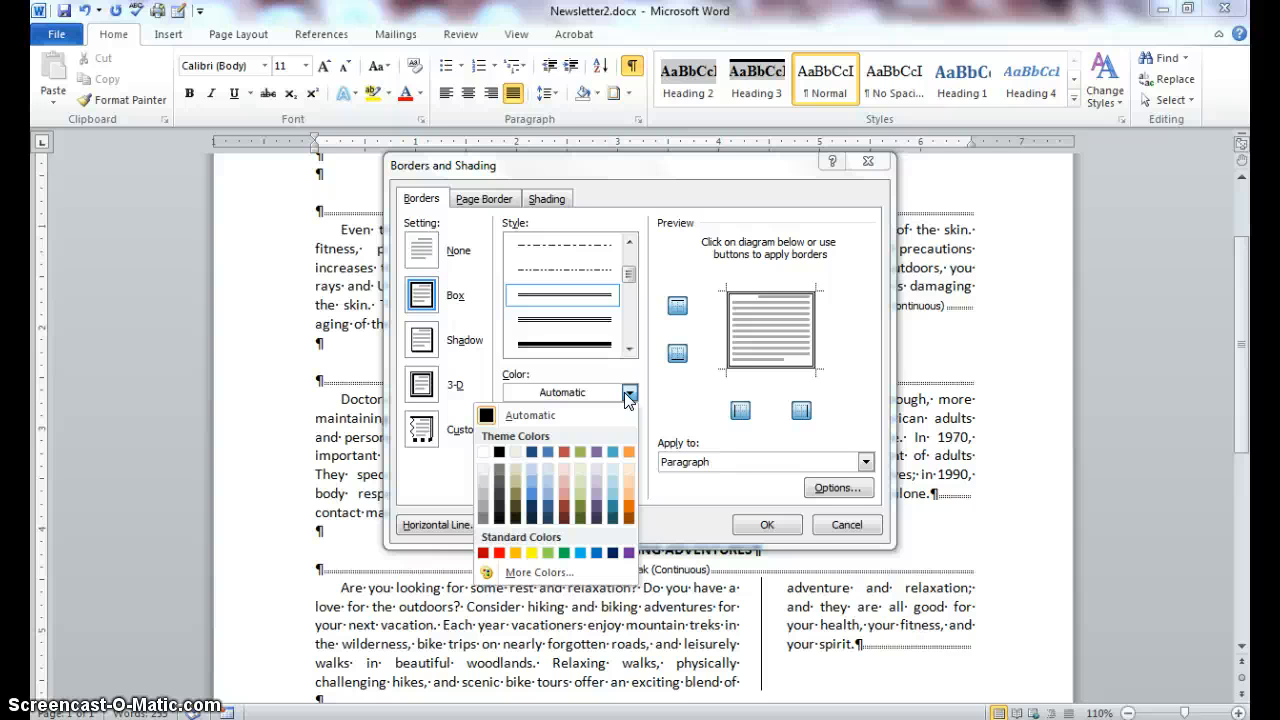
pyautogui.click(545, 452)
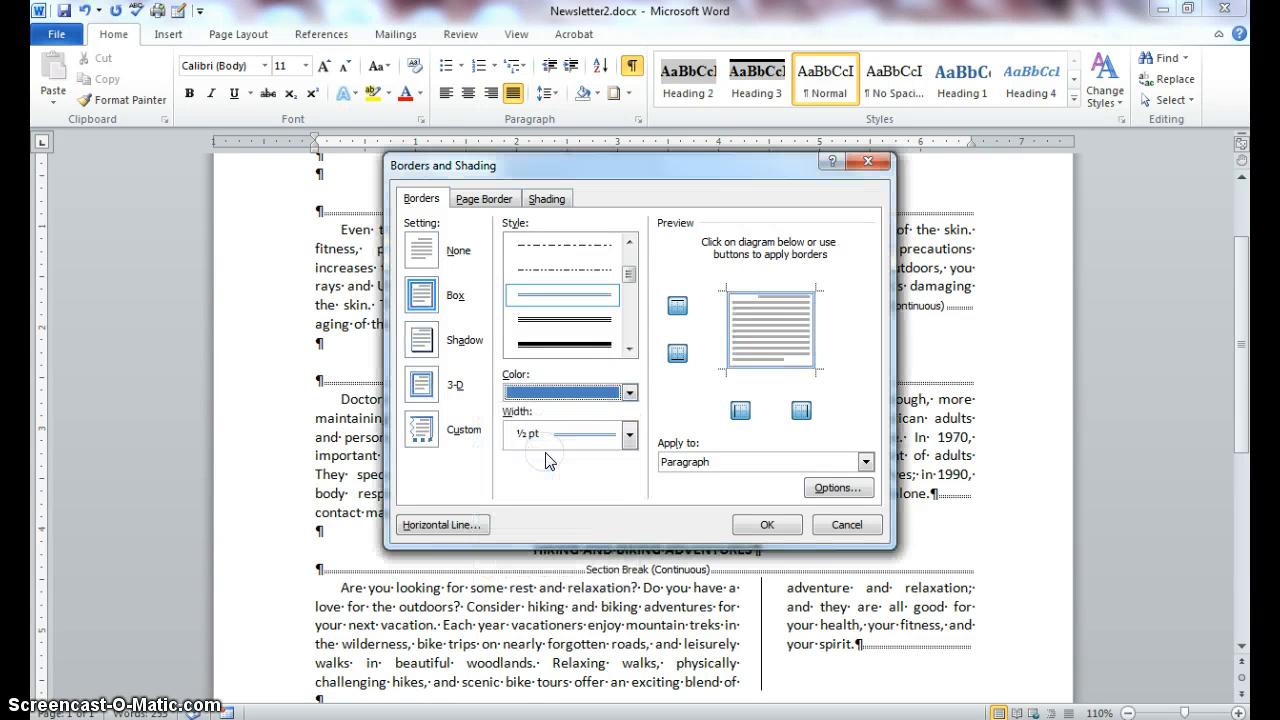
pyautogui.click(628, 434)
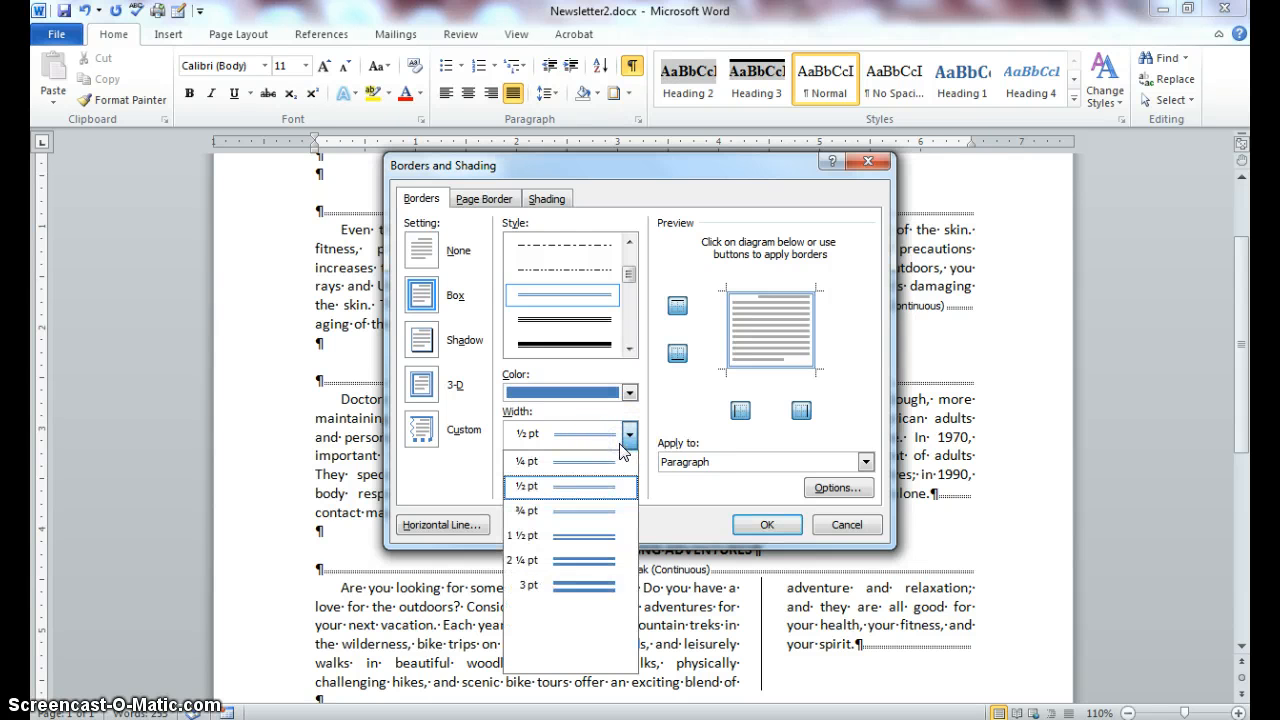
pyautogui.click(609, 587)
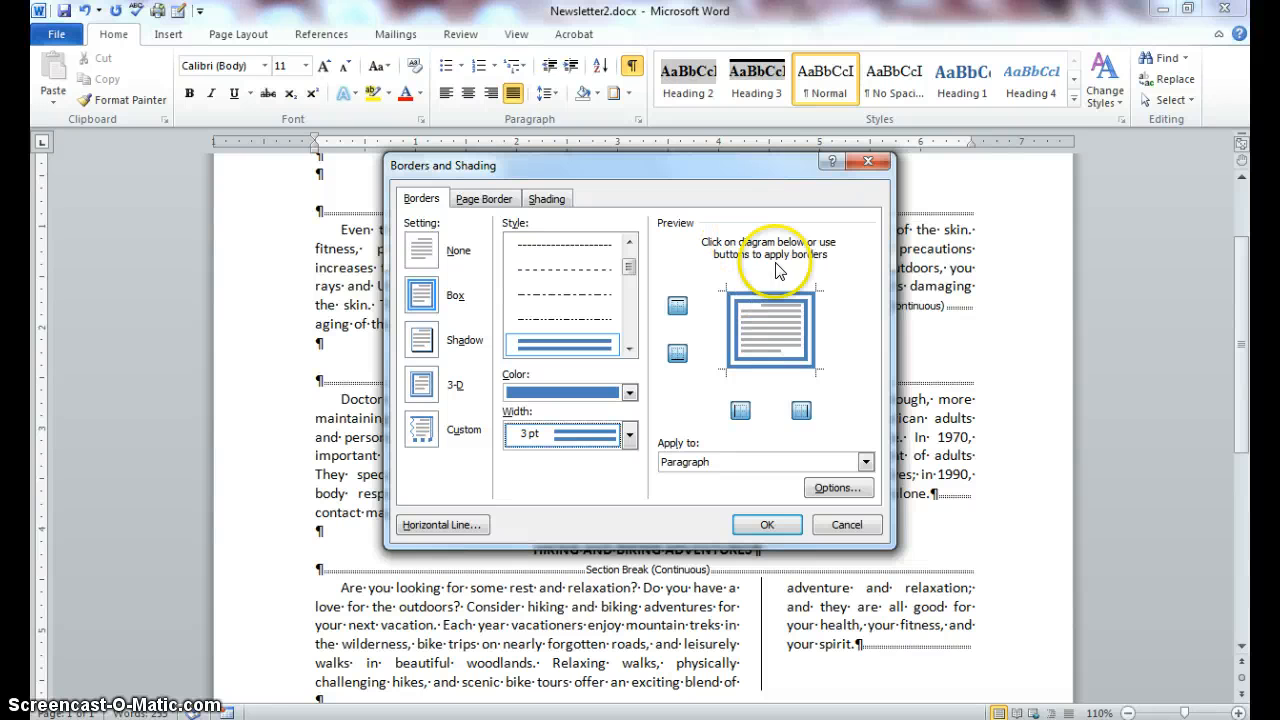
# Remove the bottom, right and left border lines and apply only the top border to the blank paragraph
pyautogui.click(770, 366)
pyautogui.click(806, 352)
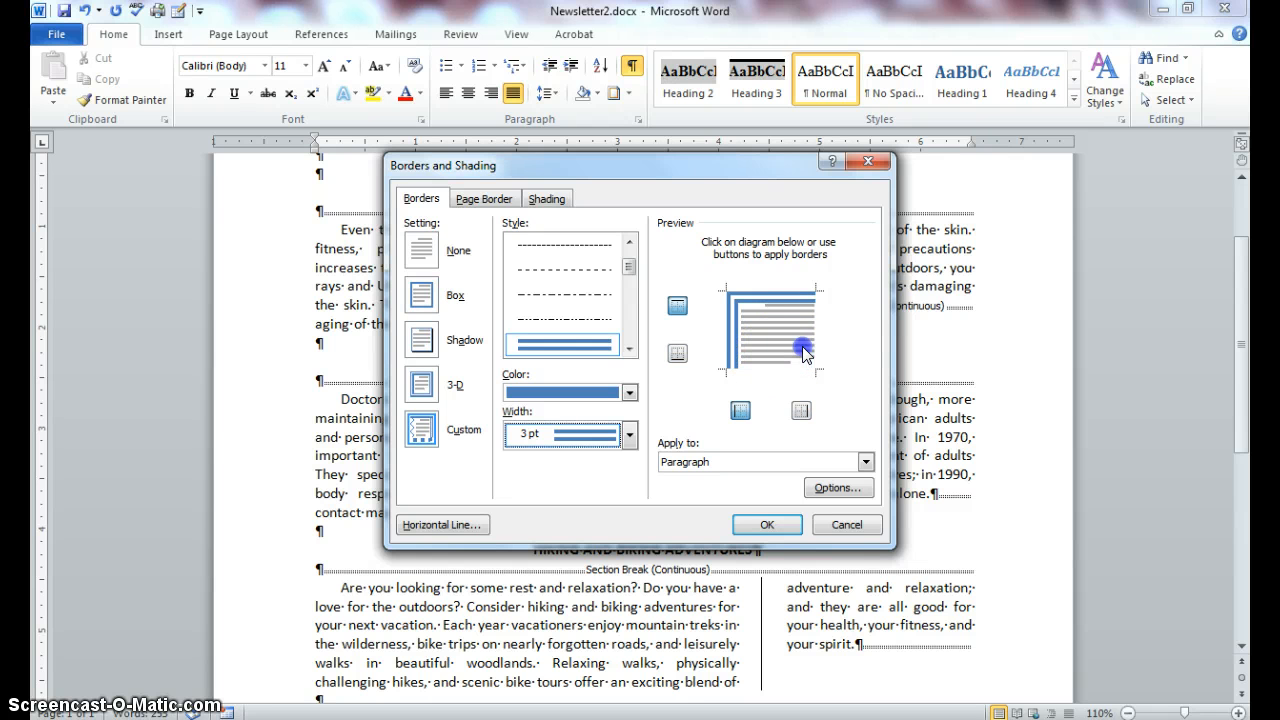
pyautogui.click(730, 346)
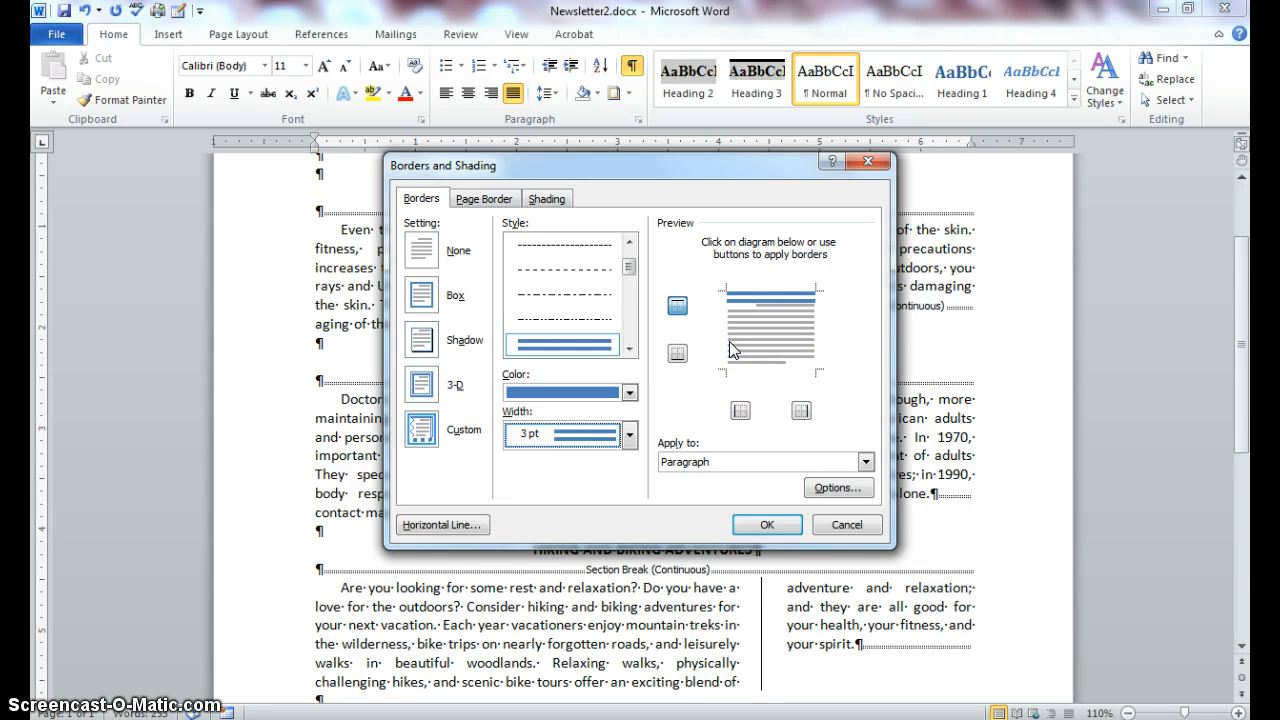
pyautogui.click(729, 343)
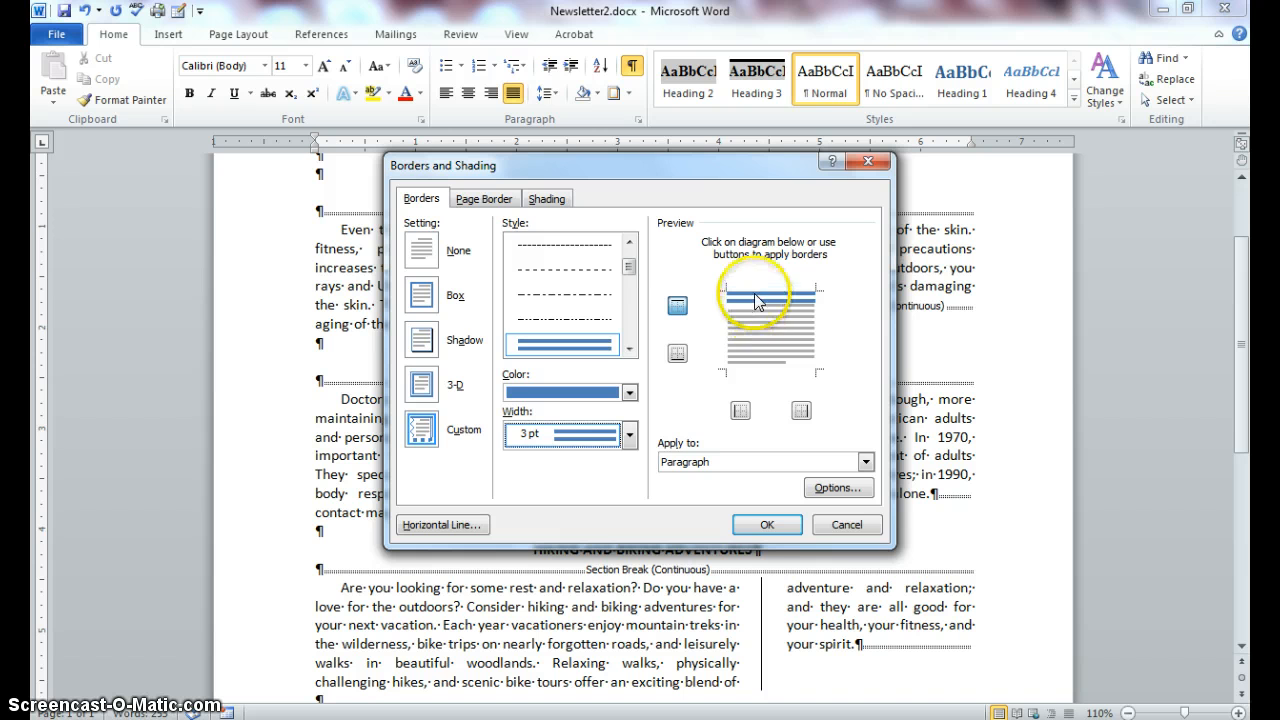
pyautogui.click(764, 527)
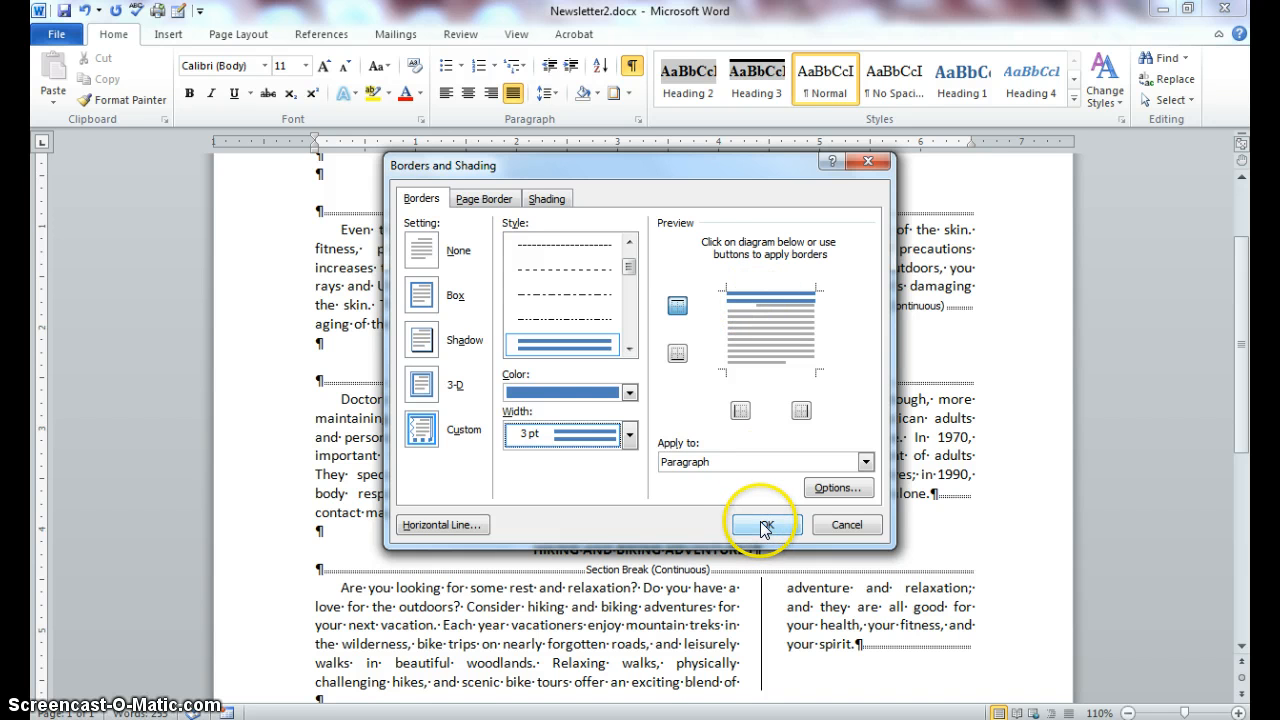
pyautogui.click(765, 527)
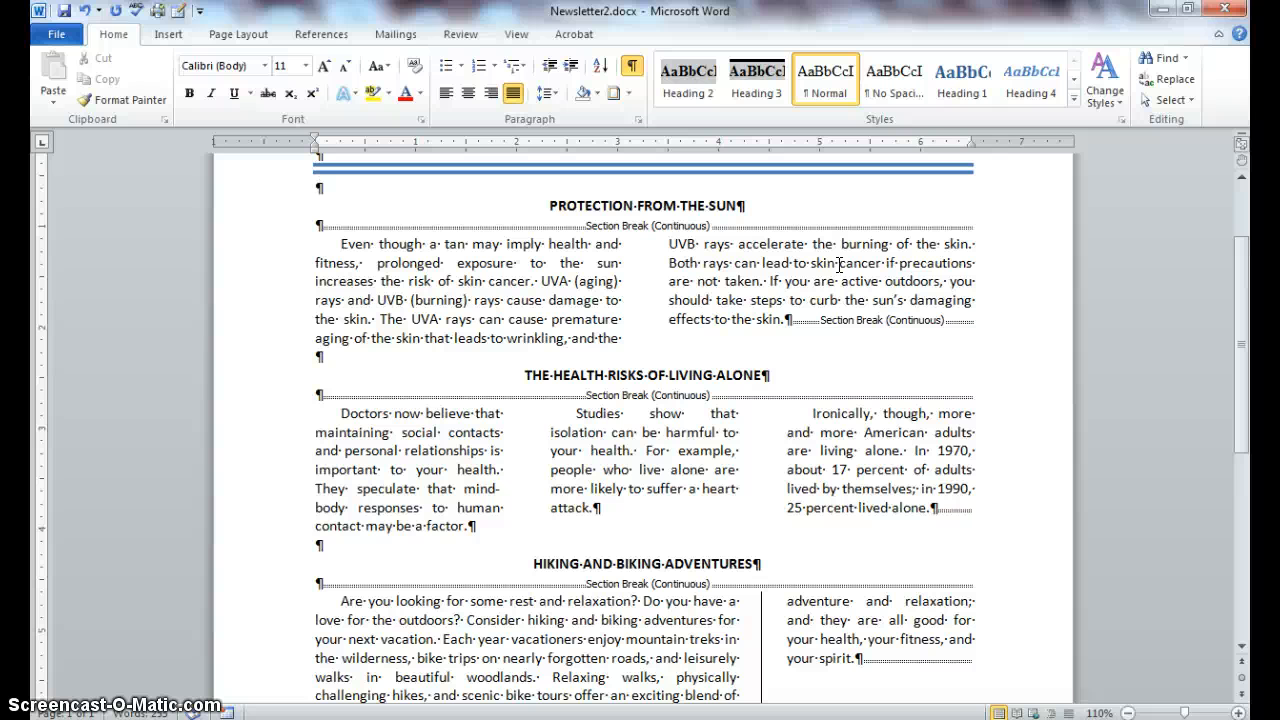
# Choose the blue 3 pt double-line border style for the blank paragraph at the end of the document
pyautogui.moveTo(1242, 400); pyautogui.dragTo(1247, 578)
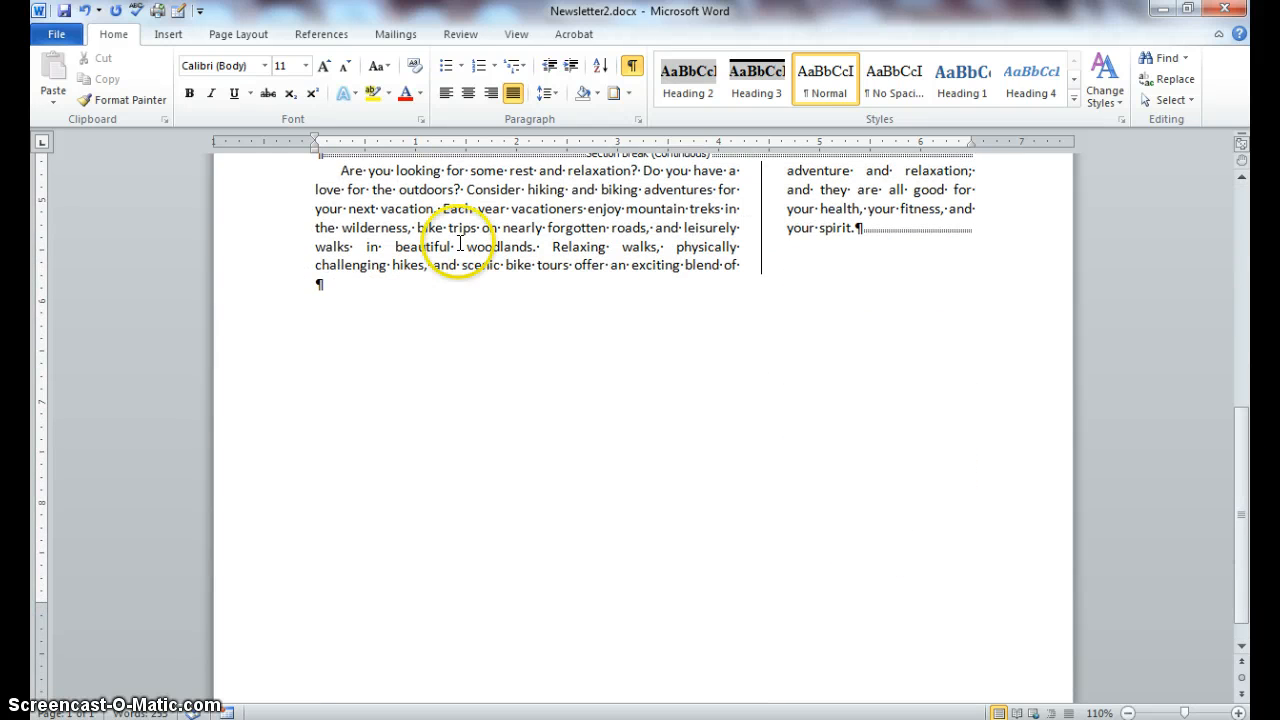
pyautogui.click(315, 283)
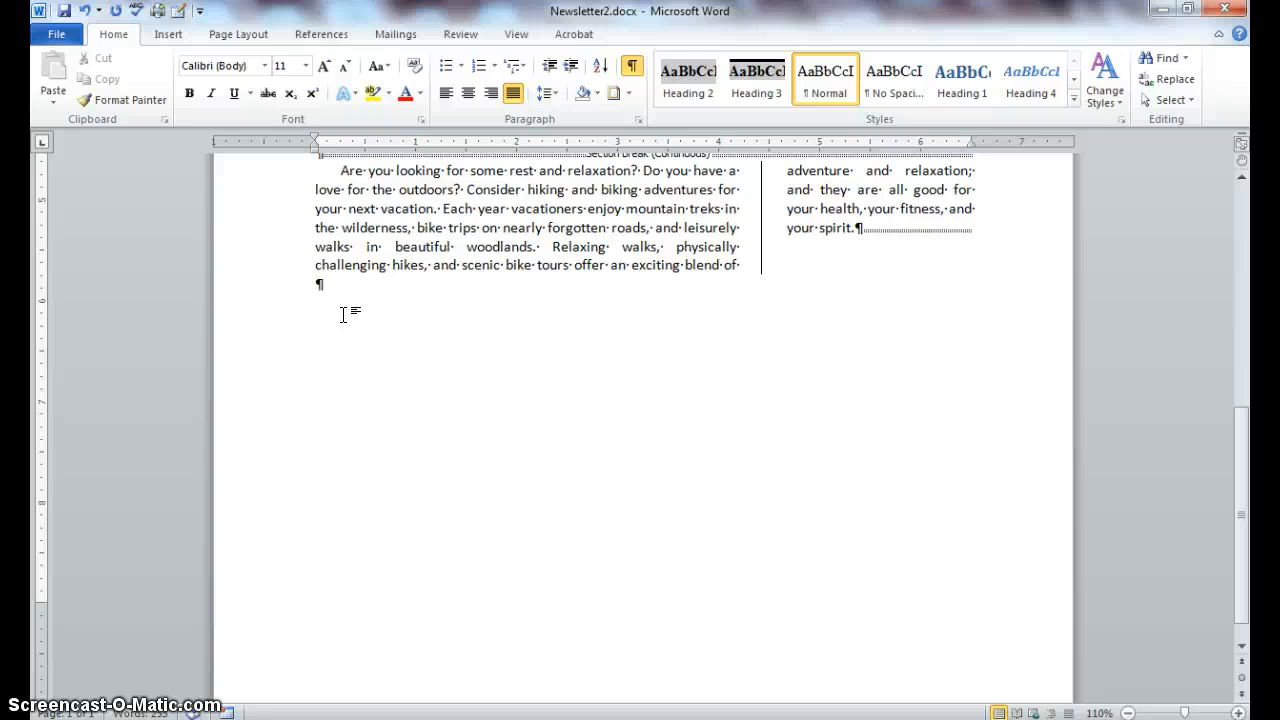
pyautogui.click(627, 91)
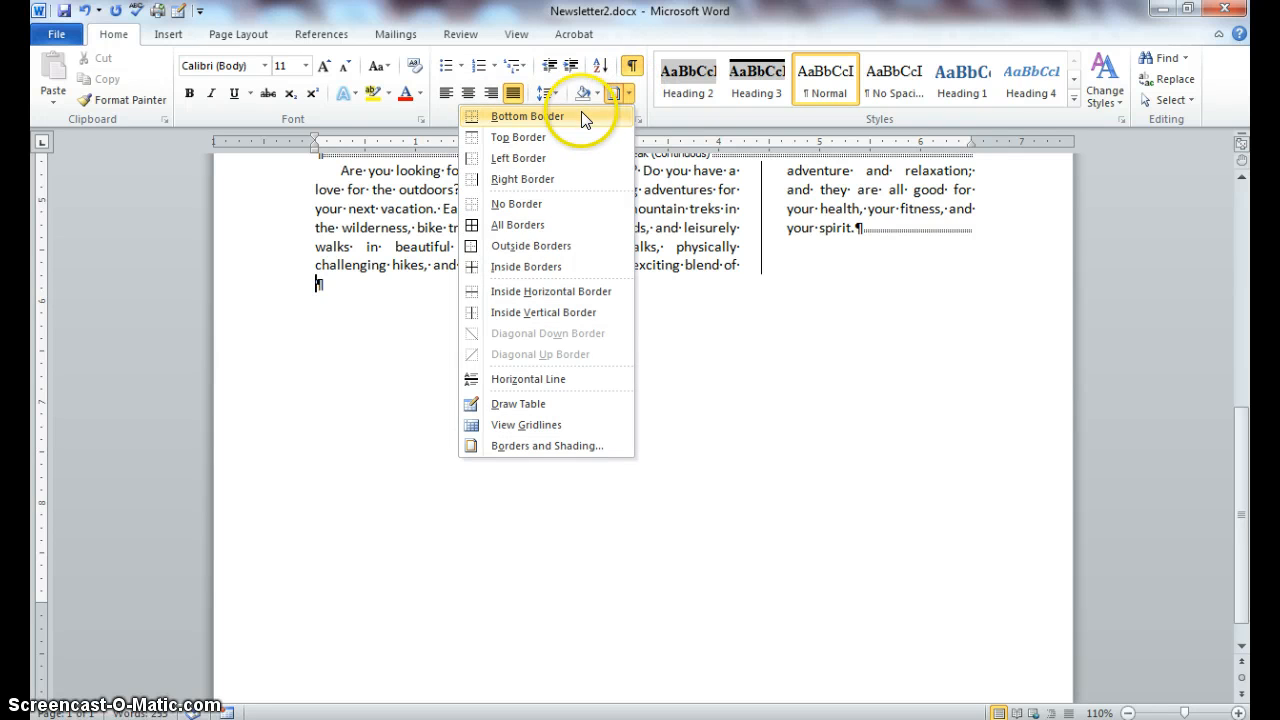
pyautogui.click(566, 450)
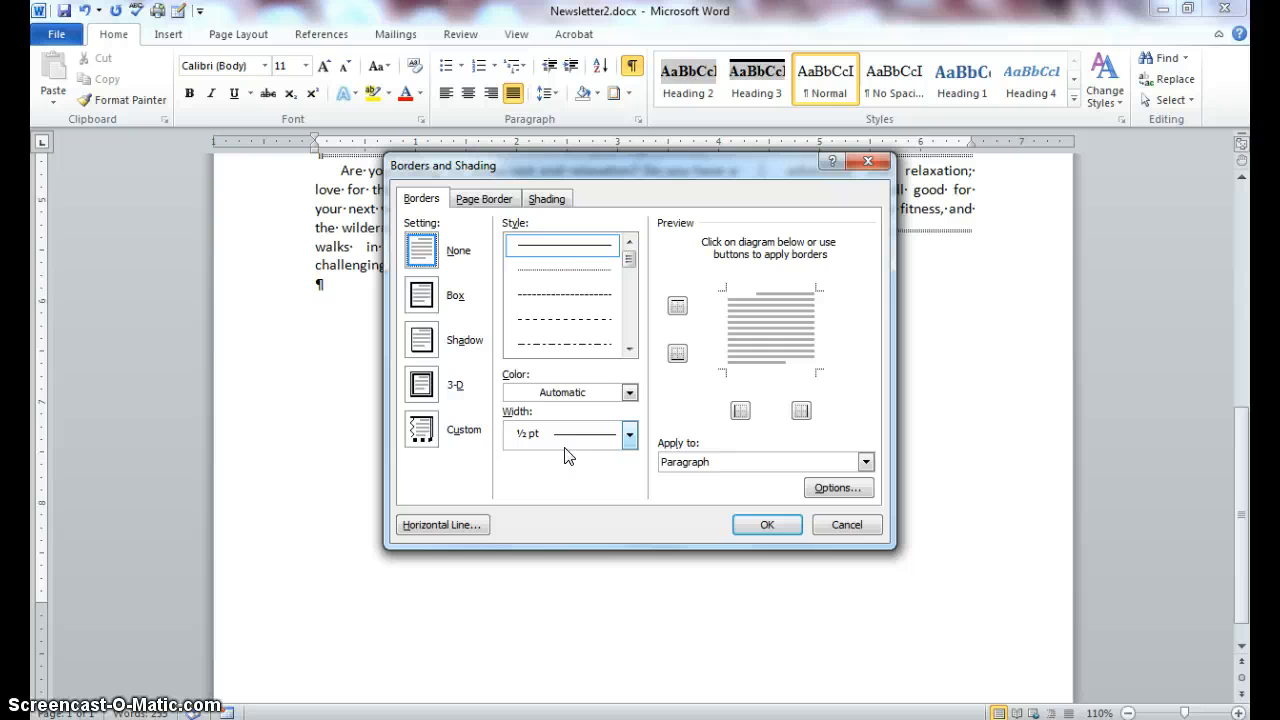
pyautogui.click(629, 348)
pyautogui.click(629, 348)
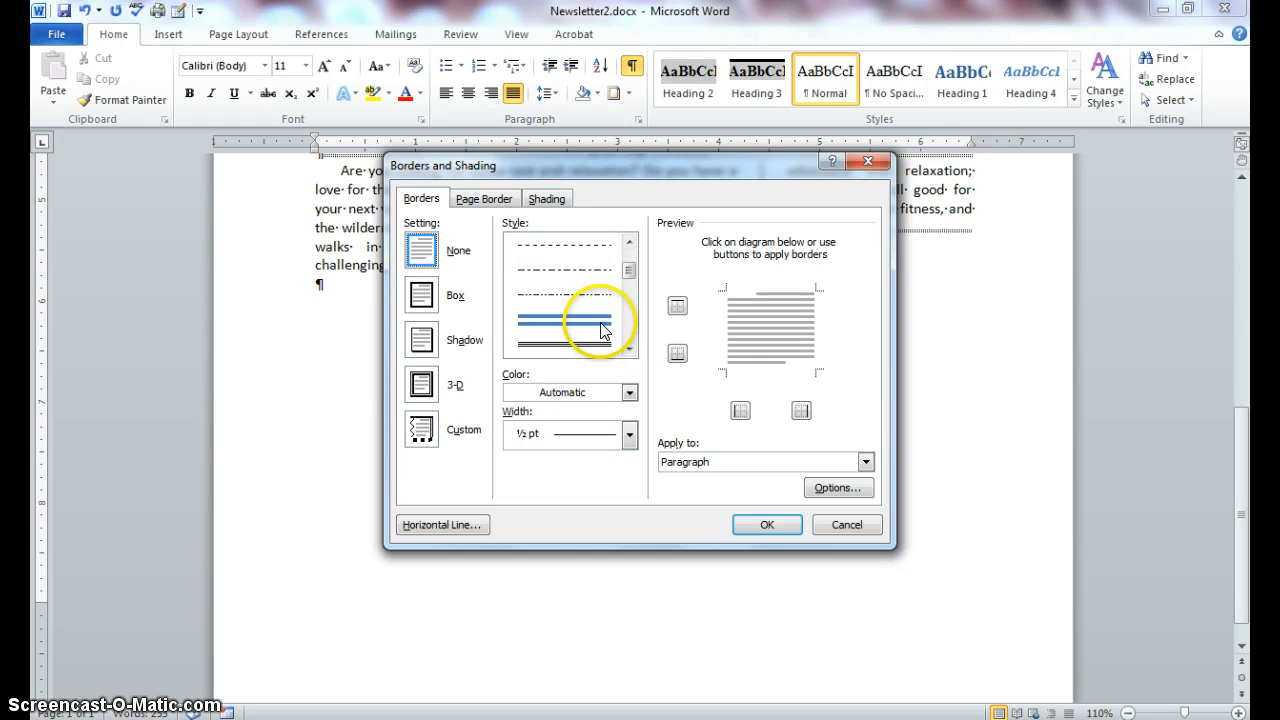
pyautogui.click(601, 330)
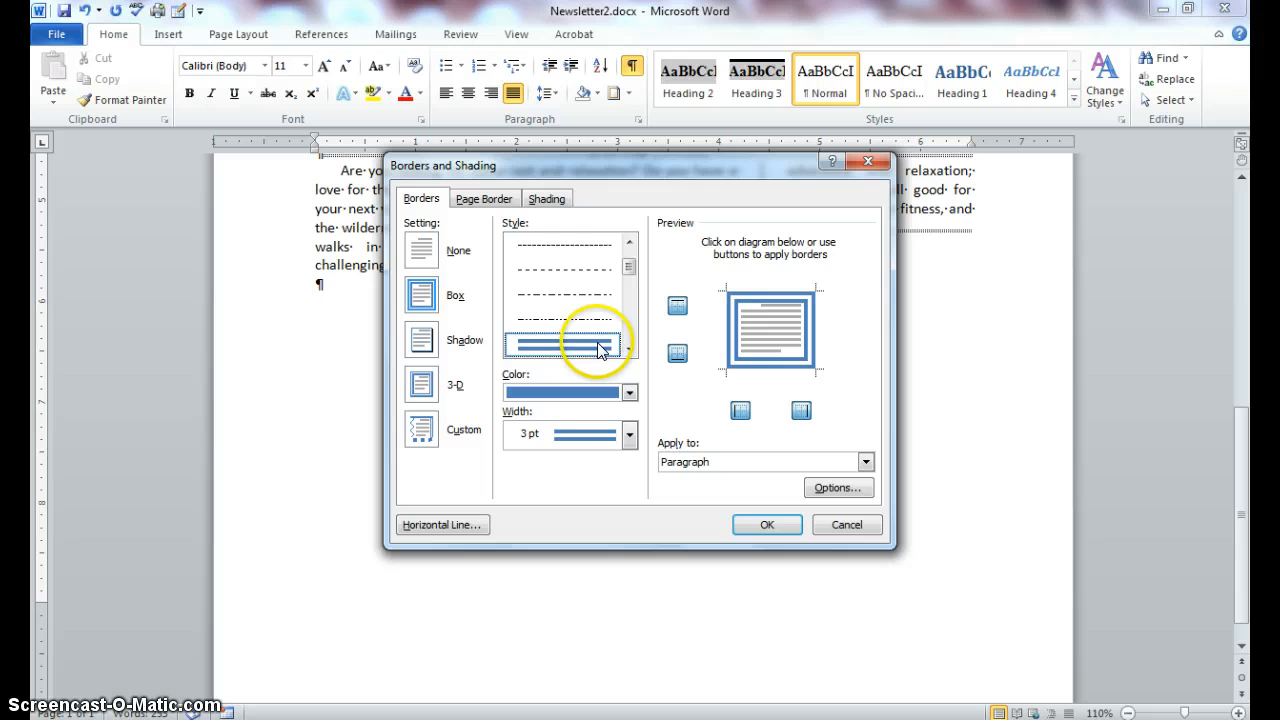
# Remove the left, top and right border lines and apply only the bottom border to the last blank paragraph
pyautogui.click(731, 338)
pyautogui.click(765, 298)
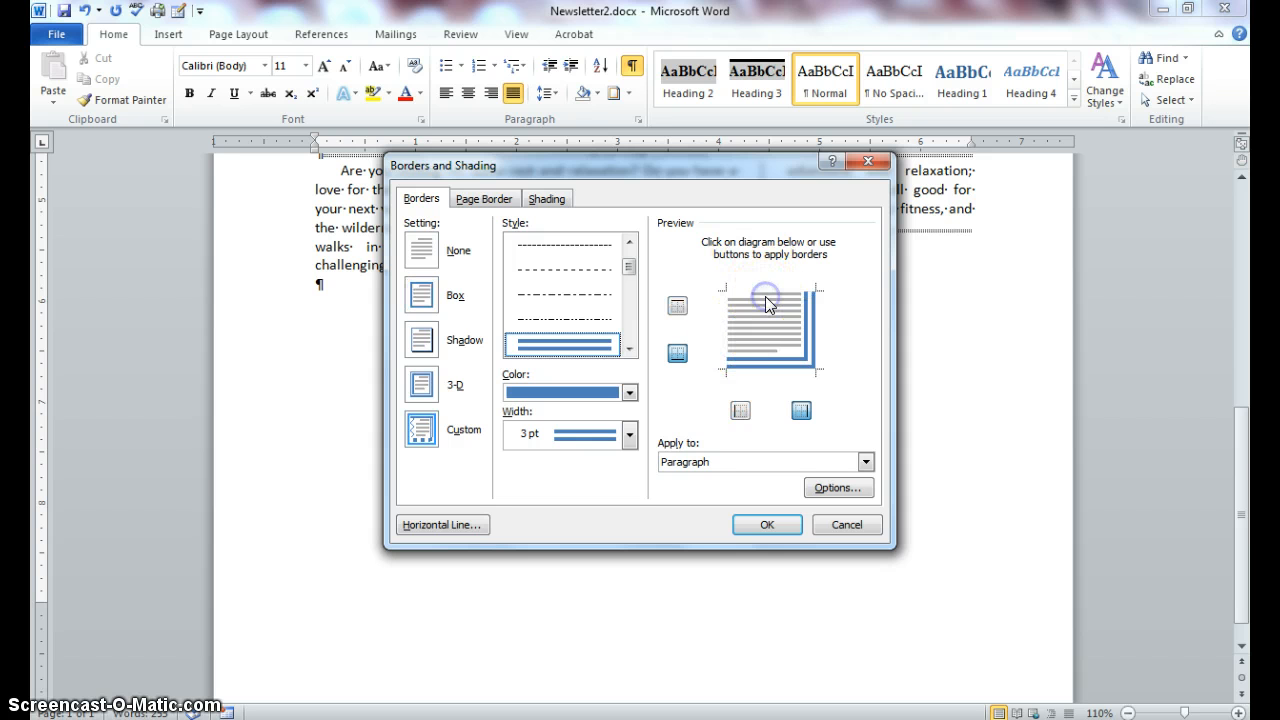
pyautogui.click(808, 316)
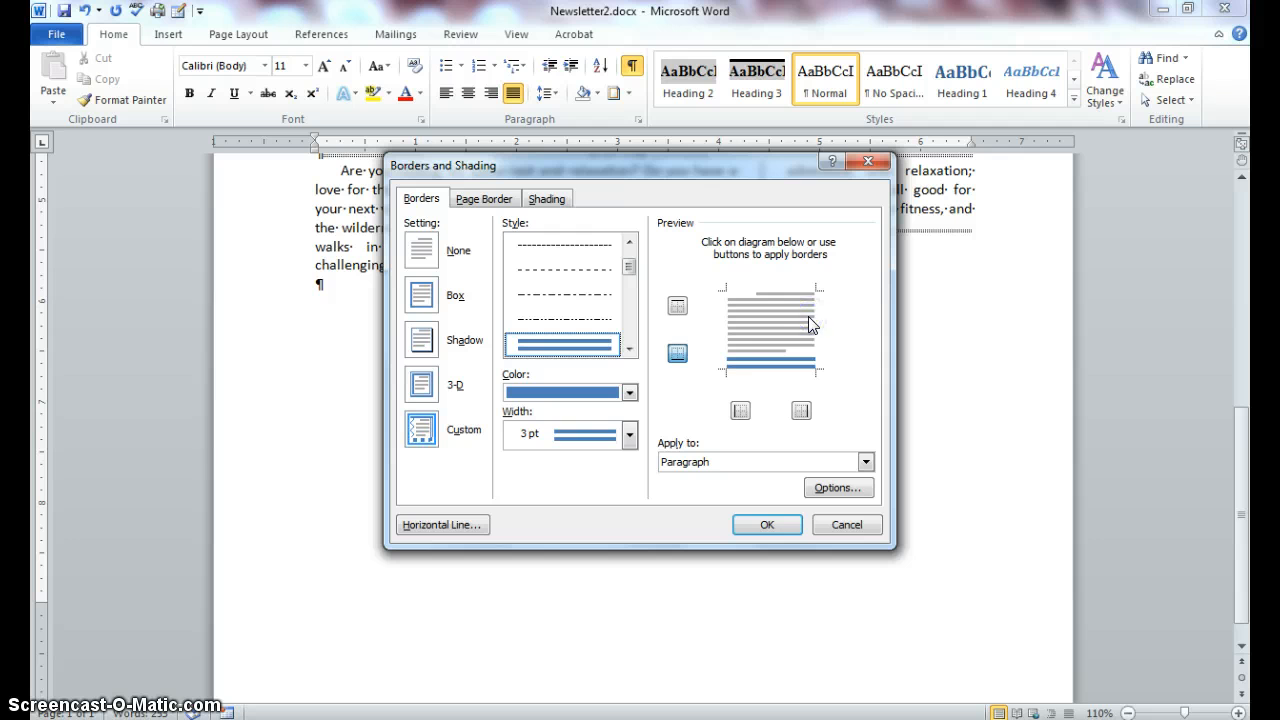
pyautogui.click(767, 525)
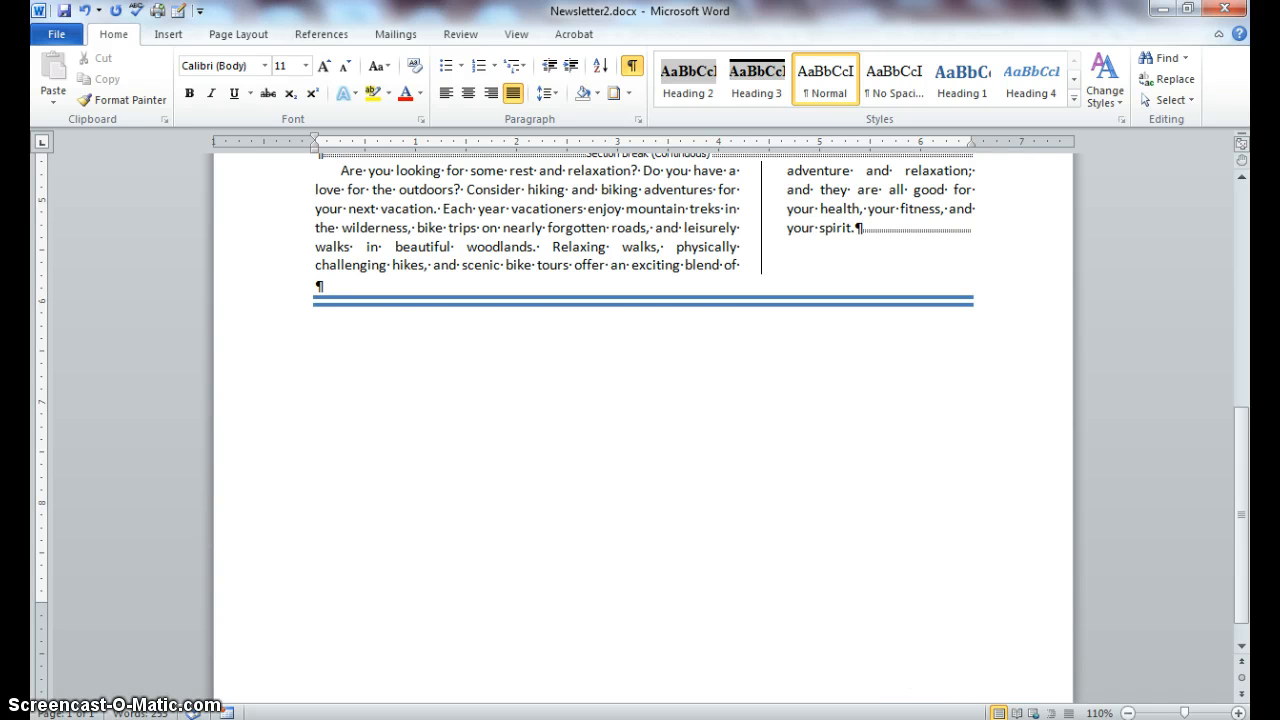
pyautogui.click(1127, 713)
pyautogui.click(1127, 713)
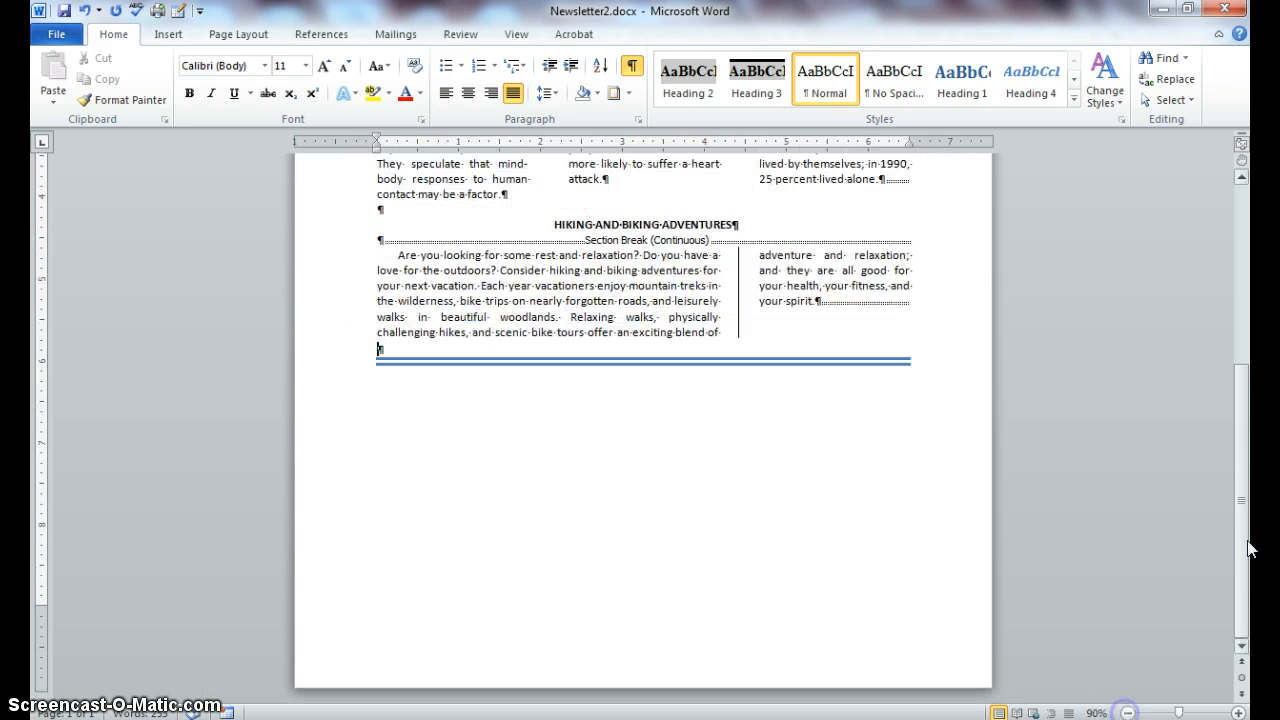
# Shade the PROTECTION FROM THE SUN heading paragraph with a light blue theme fill
pyautogui.moveTo(1242, 520)
pyautogui.mouseDown()
pyautogui.moveTo(1240, 375)
pyautogui.moveTo(1241, 389)
pyautogui.mouseUp()
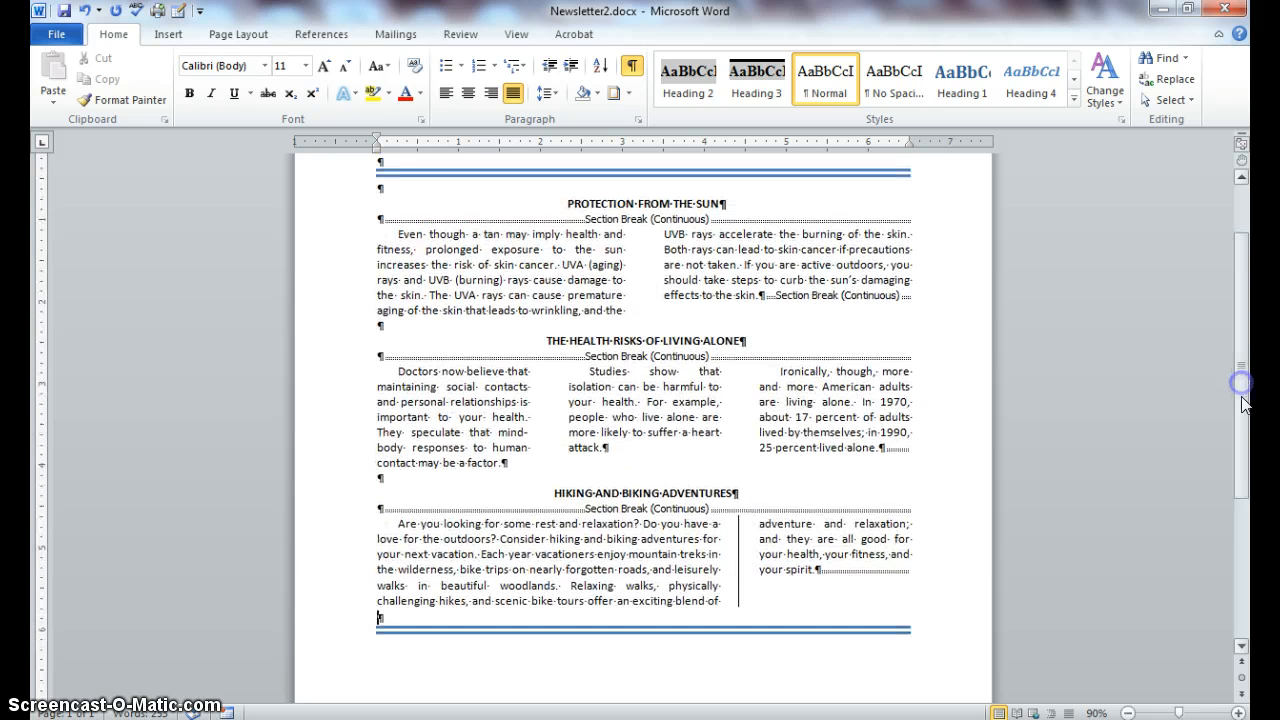
pyautogui.click(1239, 713)
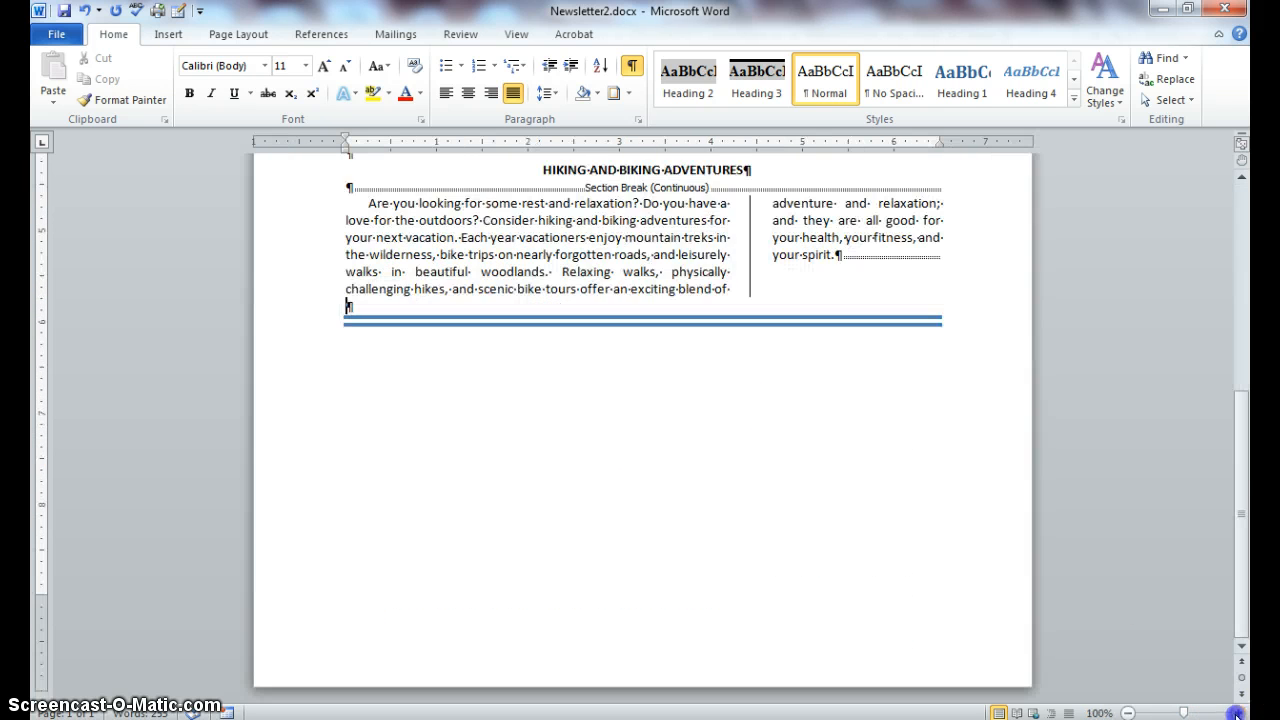
pyautogui.click(1239, 713)
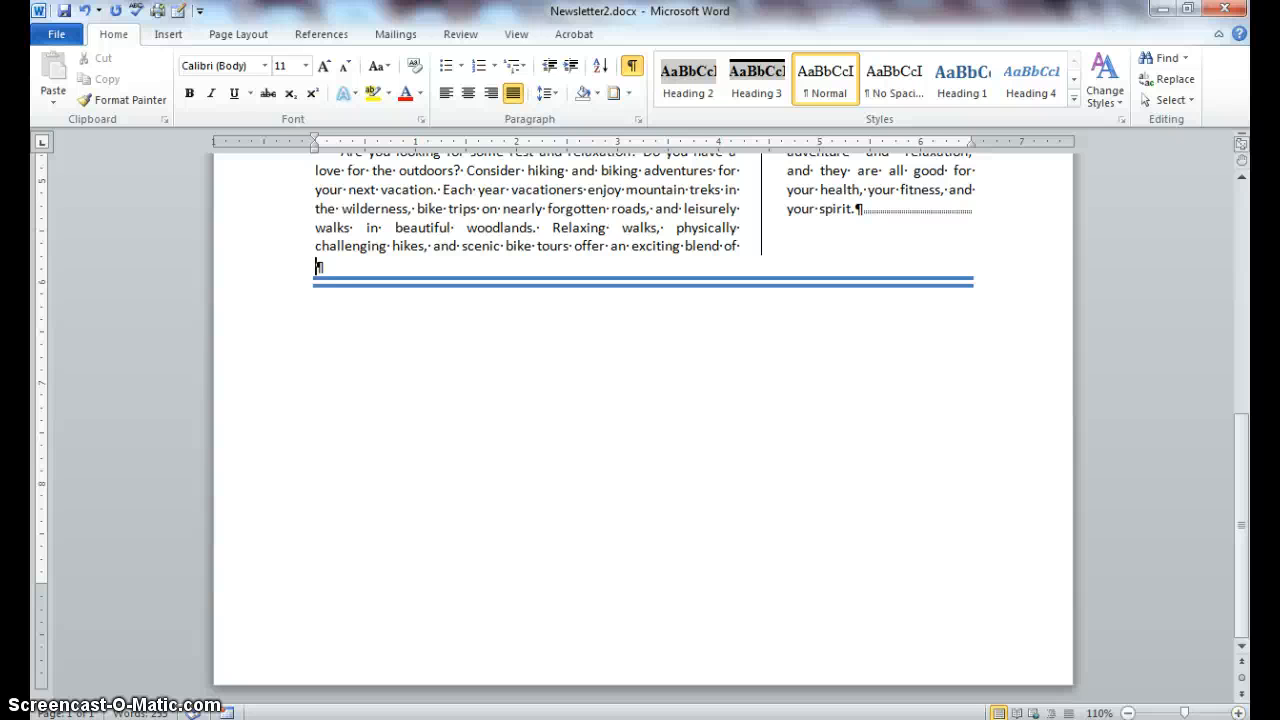
pyautogui.click(1241, 608)
pyautogui.moveTo(1241, 608); pyautogui.dragTo(1247, 415)
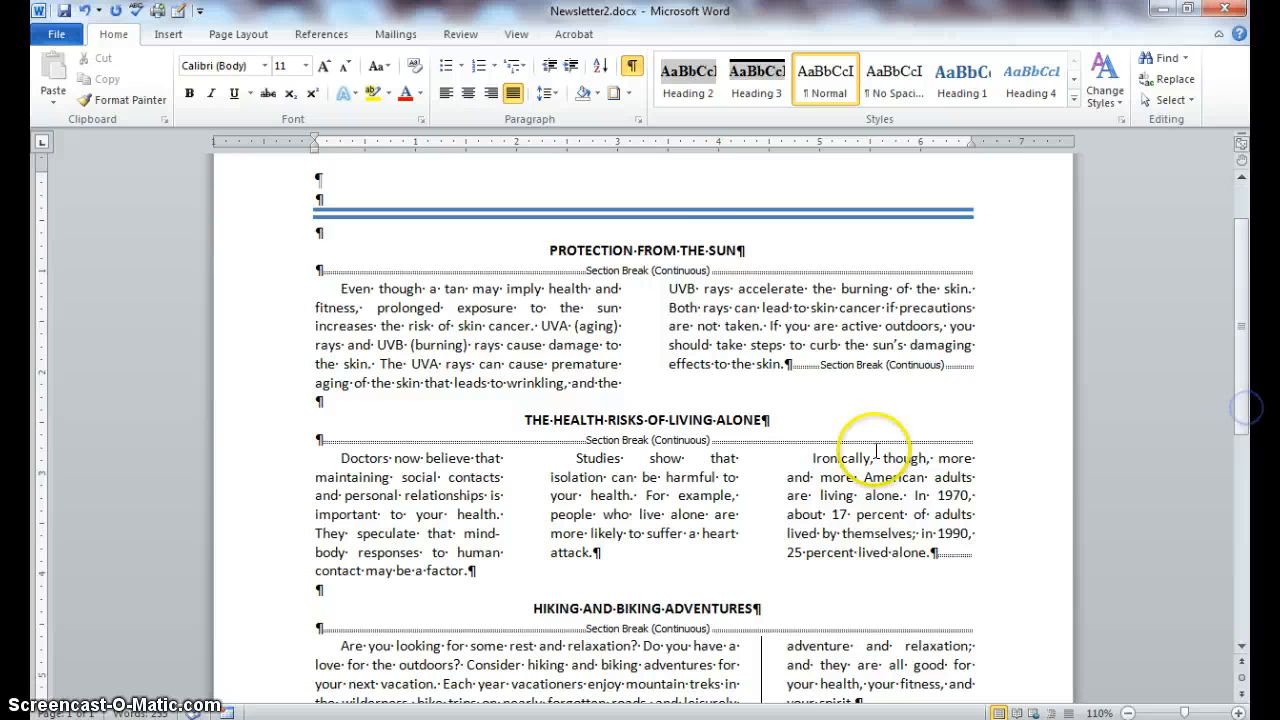
pyautogui.click(704, 249)
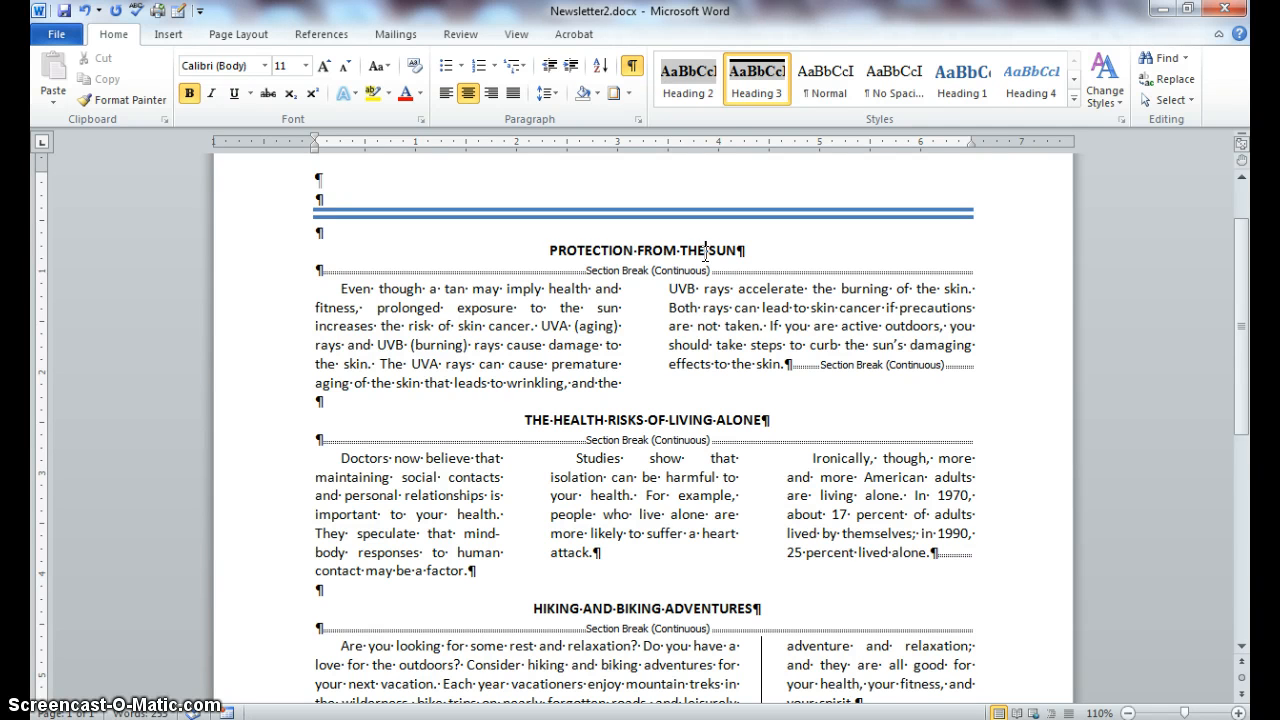
pyautogui.click(640, 225)
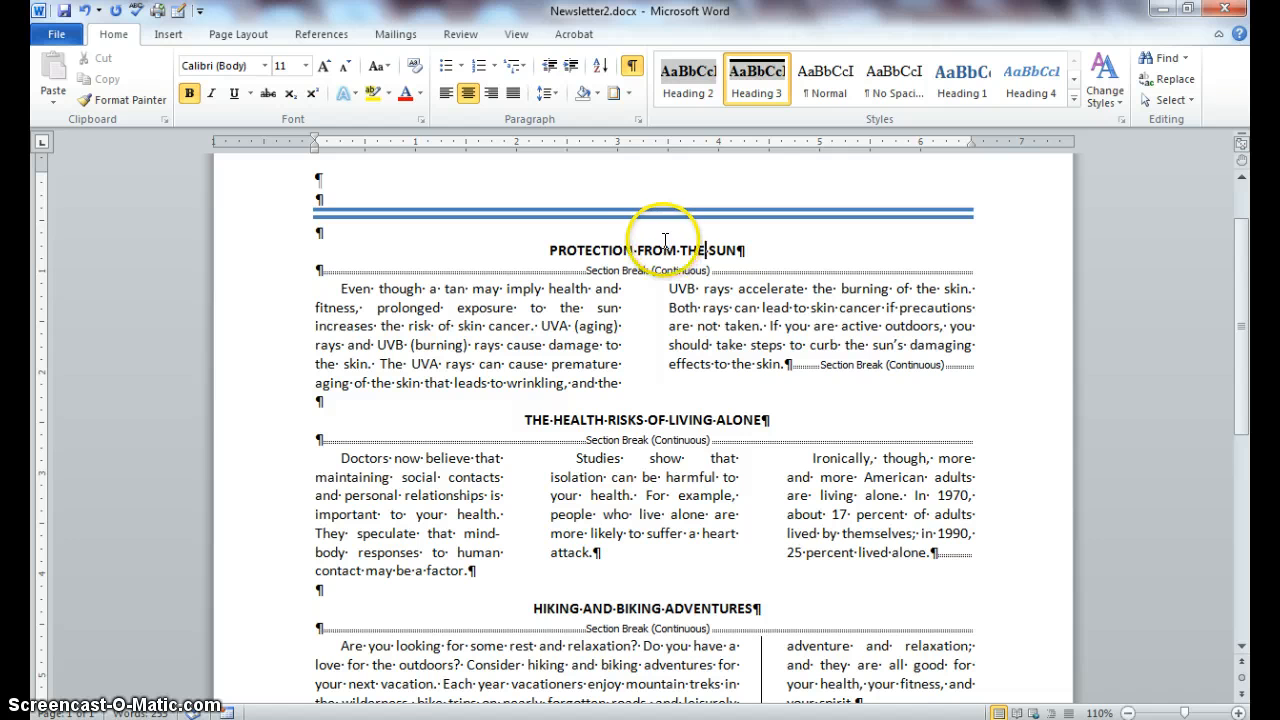
pyautogui.click(628, 94)
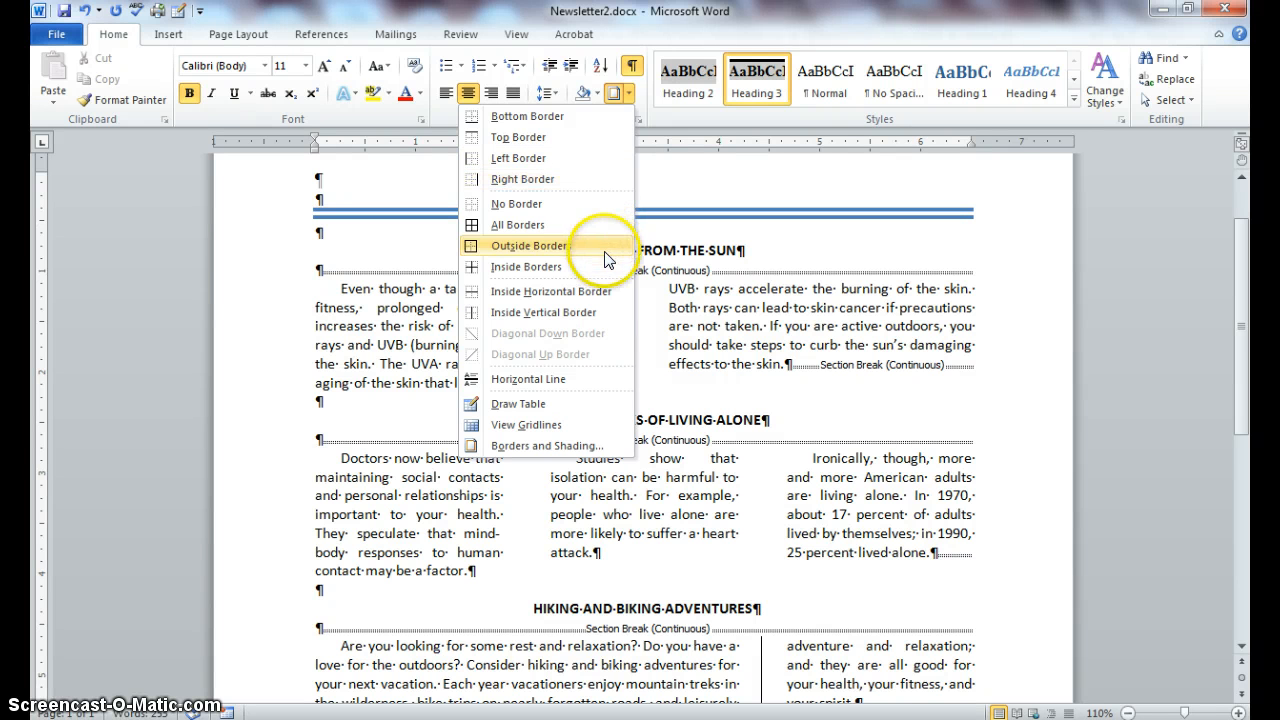
pyautogui.click(589, 457)
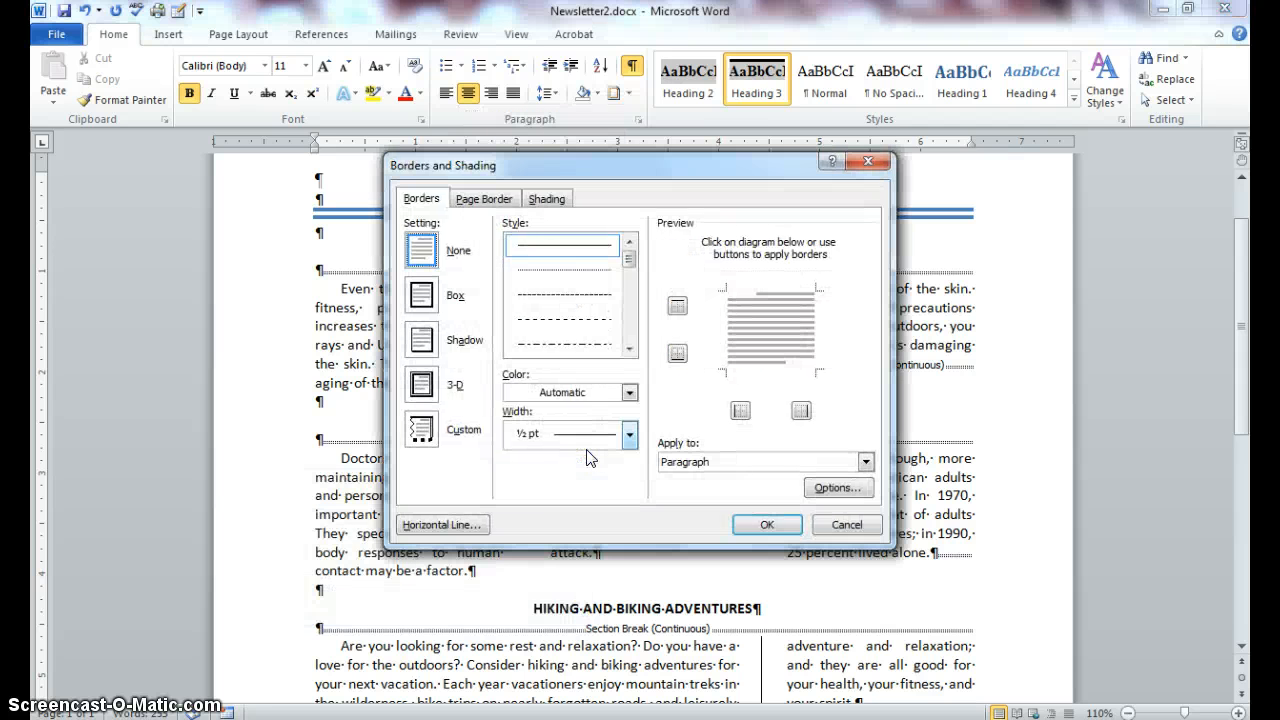
pyautogui.click(551, 199)
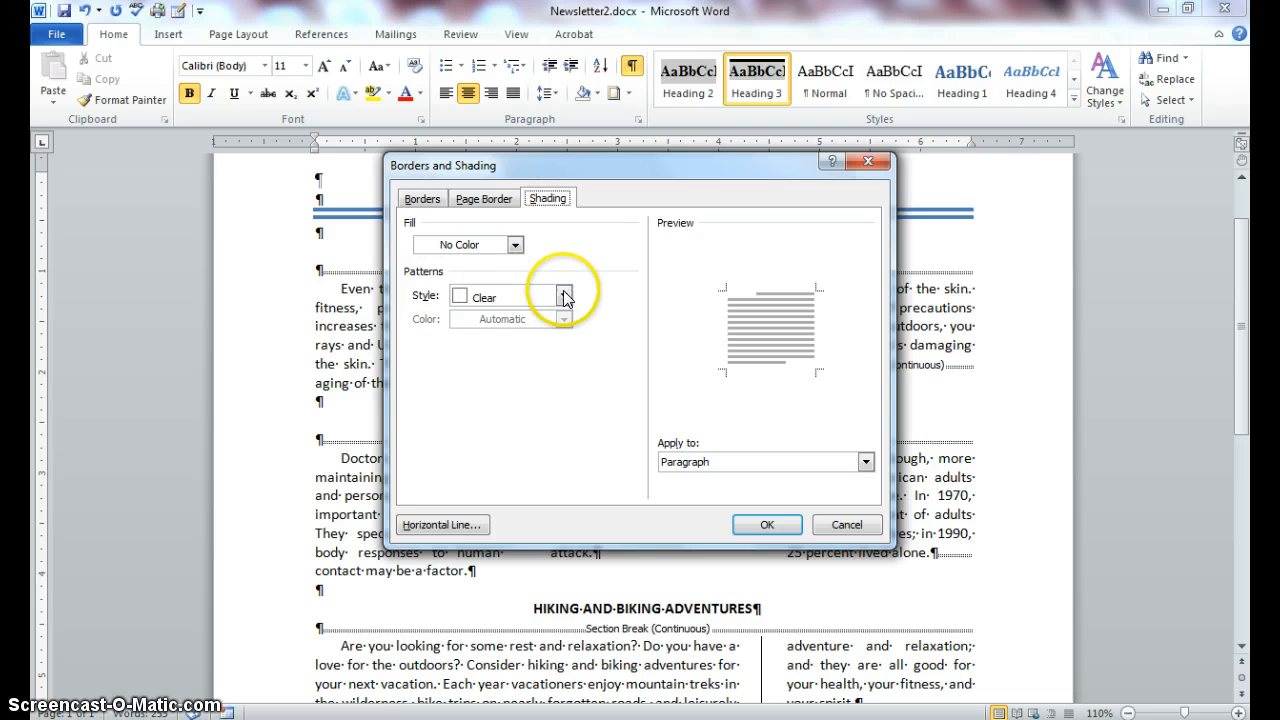
pyautogui.click(515, 245)
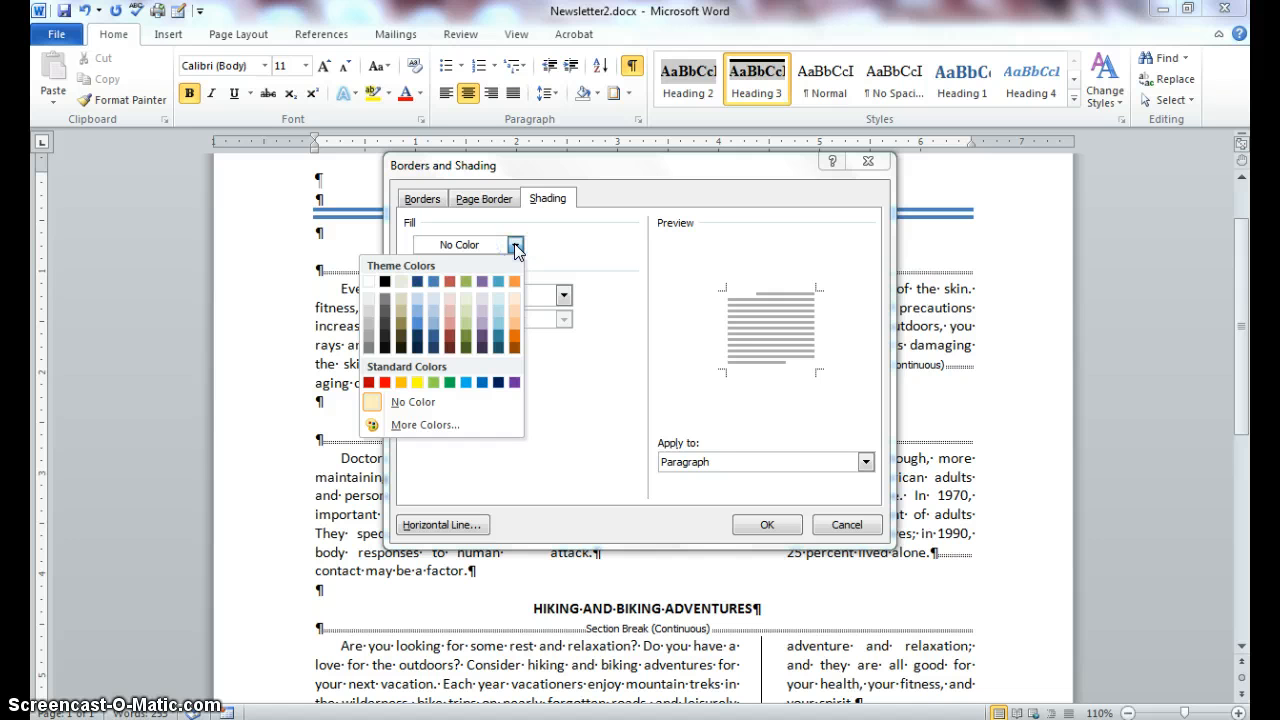
pyautogui.click(433, 309)
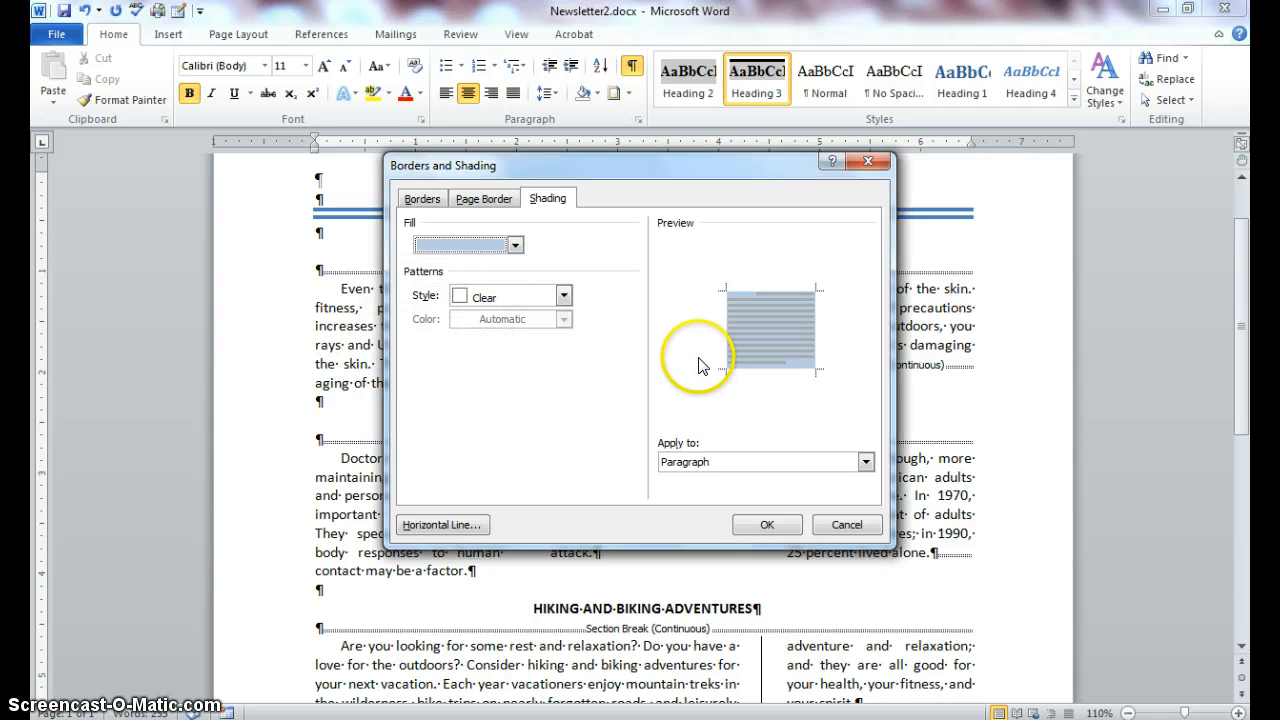
pyautogui.click(767, 526)
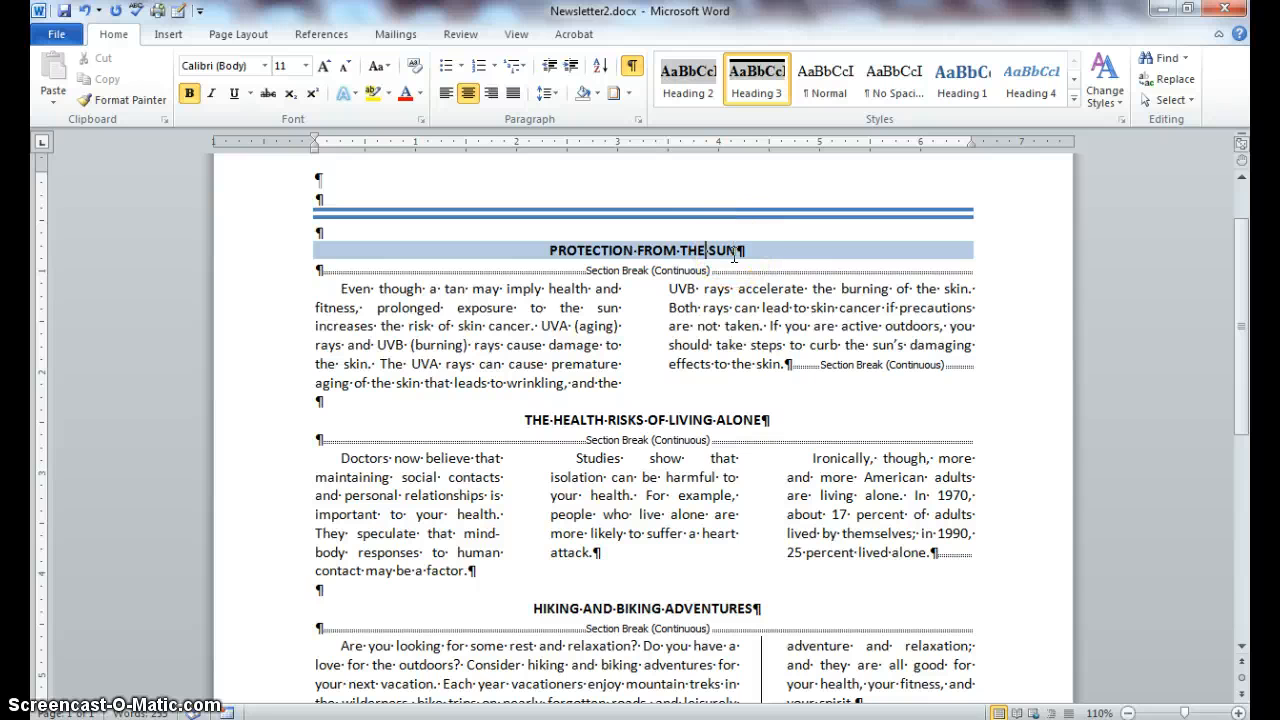
# Apply the same light blue theme fill to the THE HEALTH RISKS OF LIVING ALONE heading paragraph
pyautogui.click(679, 419)
pyautogui.click(630, 94)
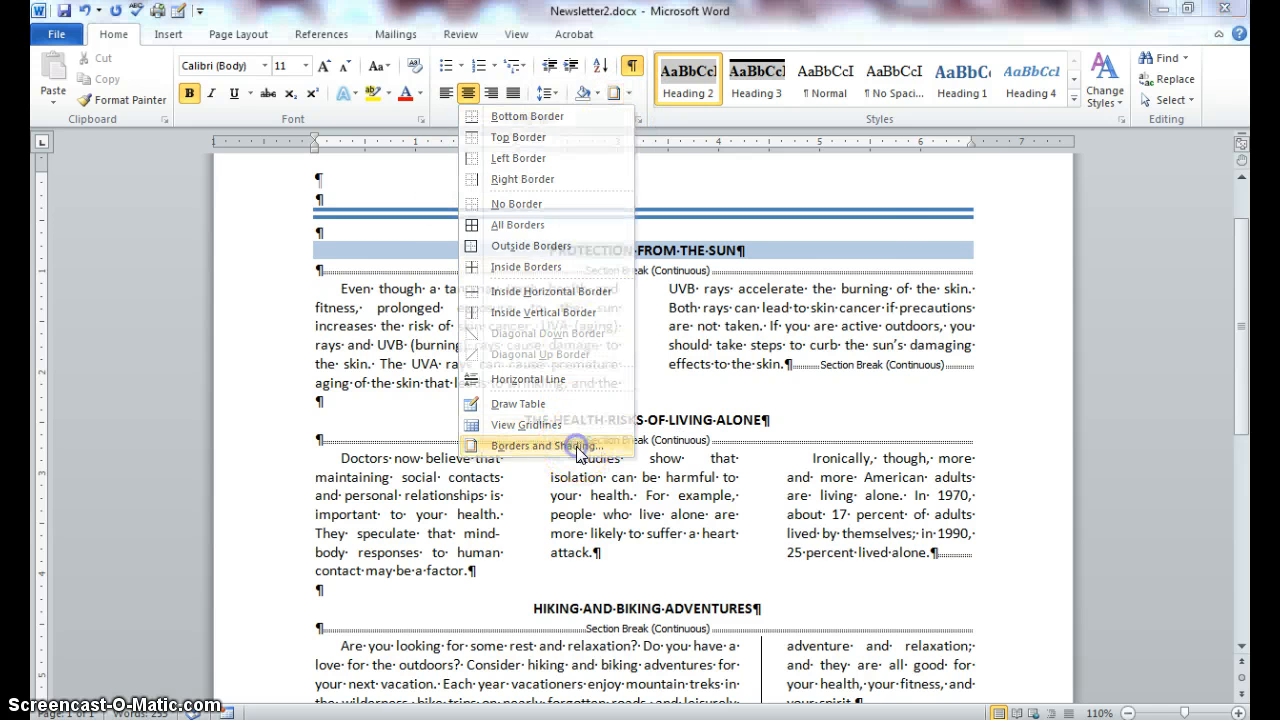
pyautogui.click(548, 446)
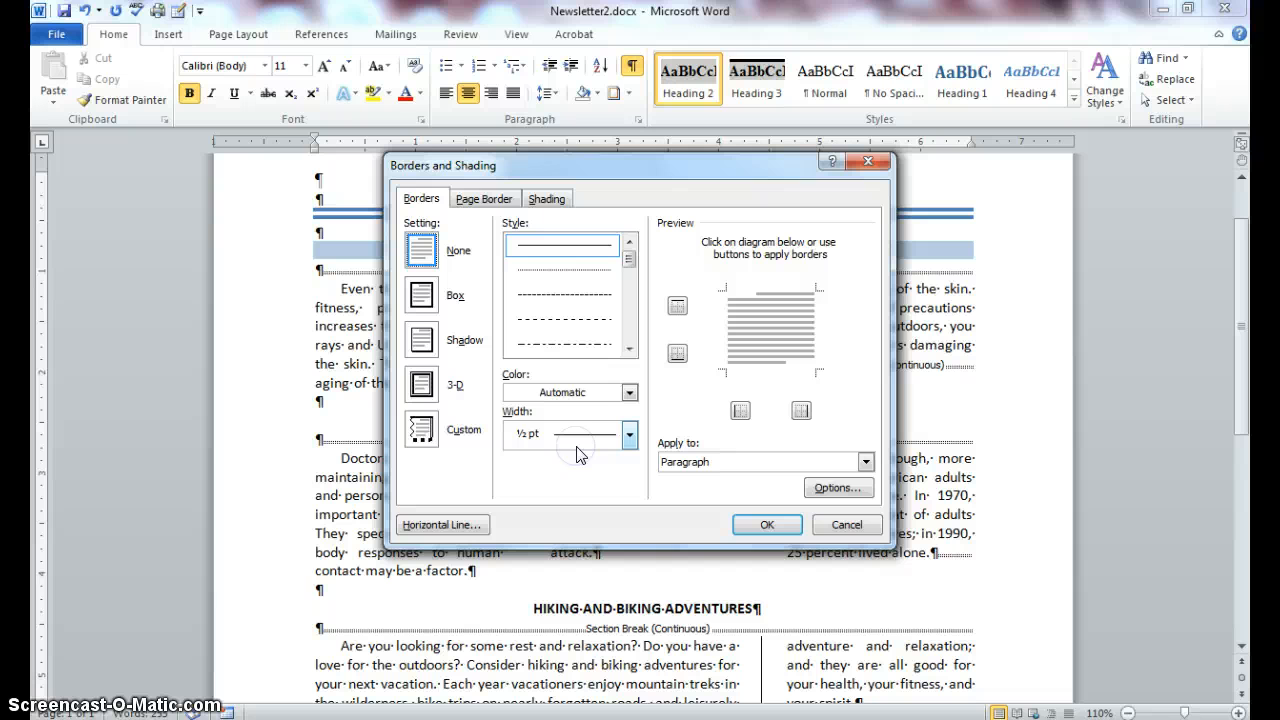
pyautogui.click(546, 200)
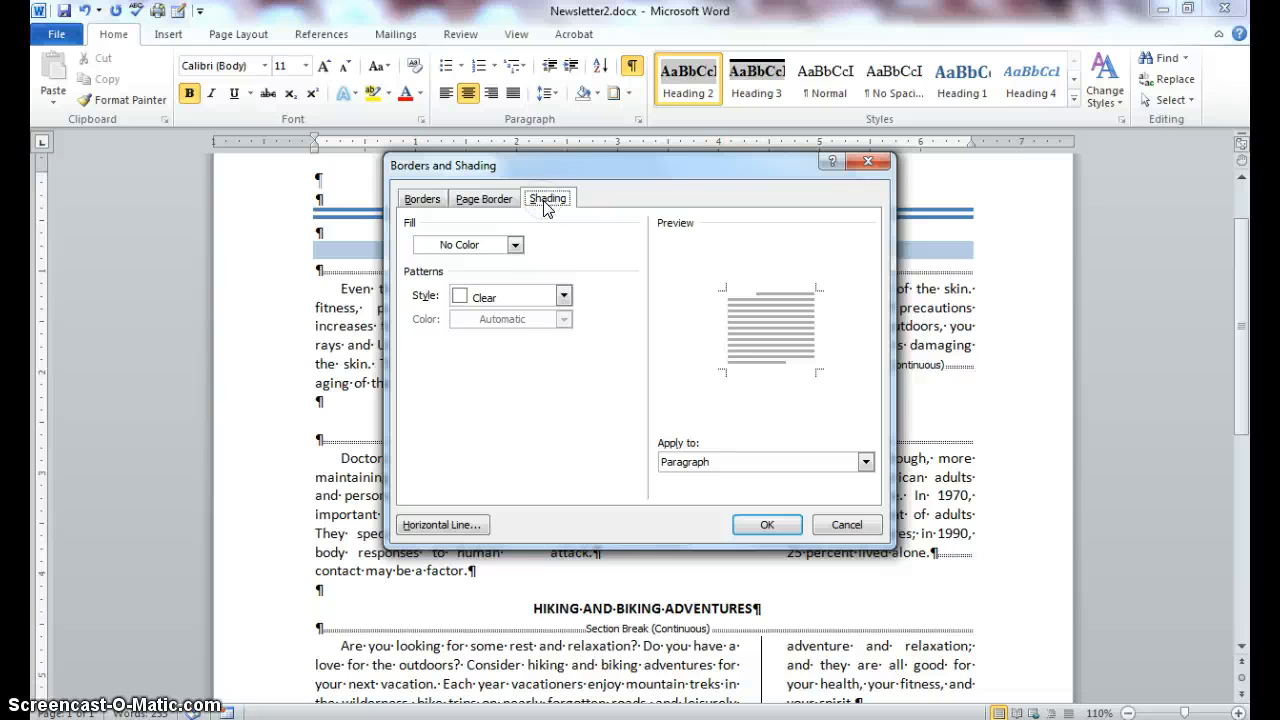
pyautogui.click(514, 246)
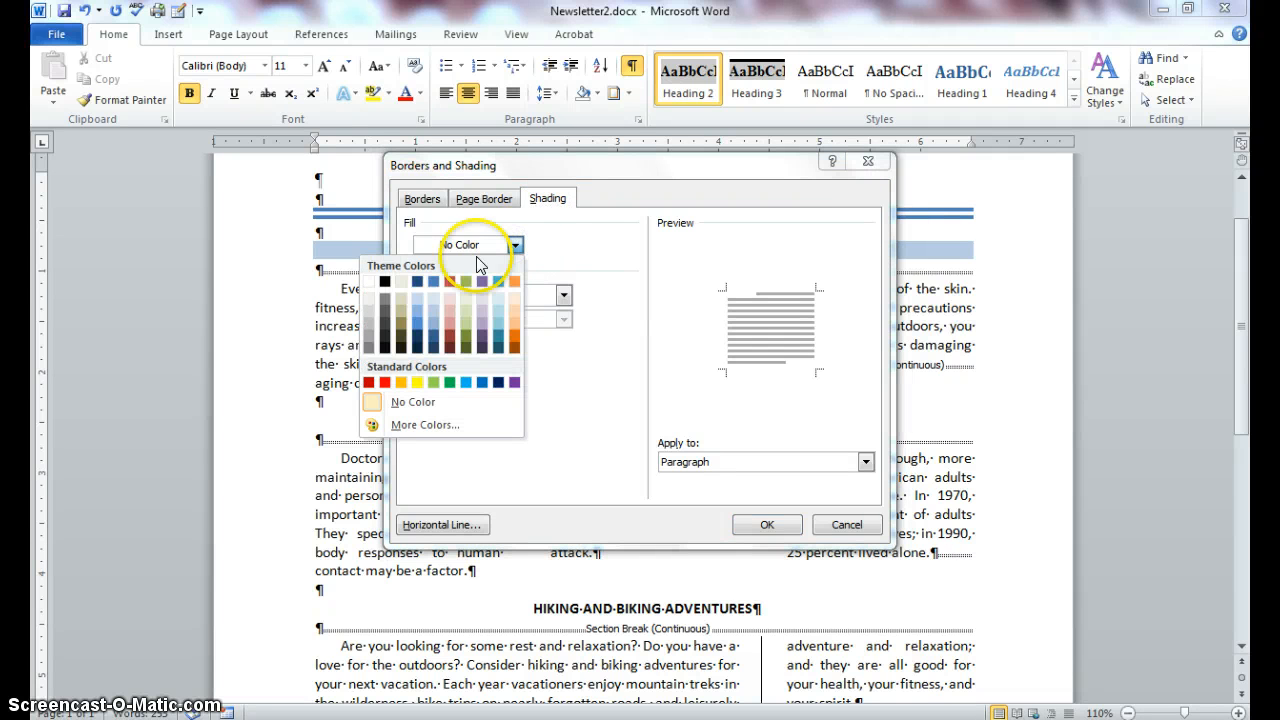
pyautogui.click(435, 316)
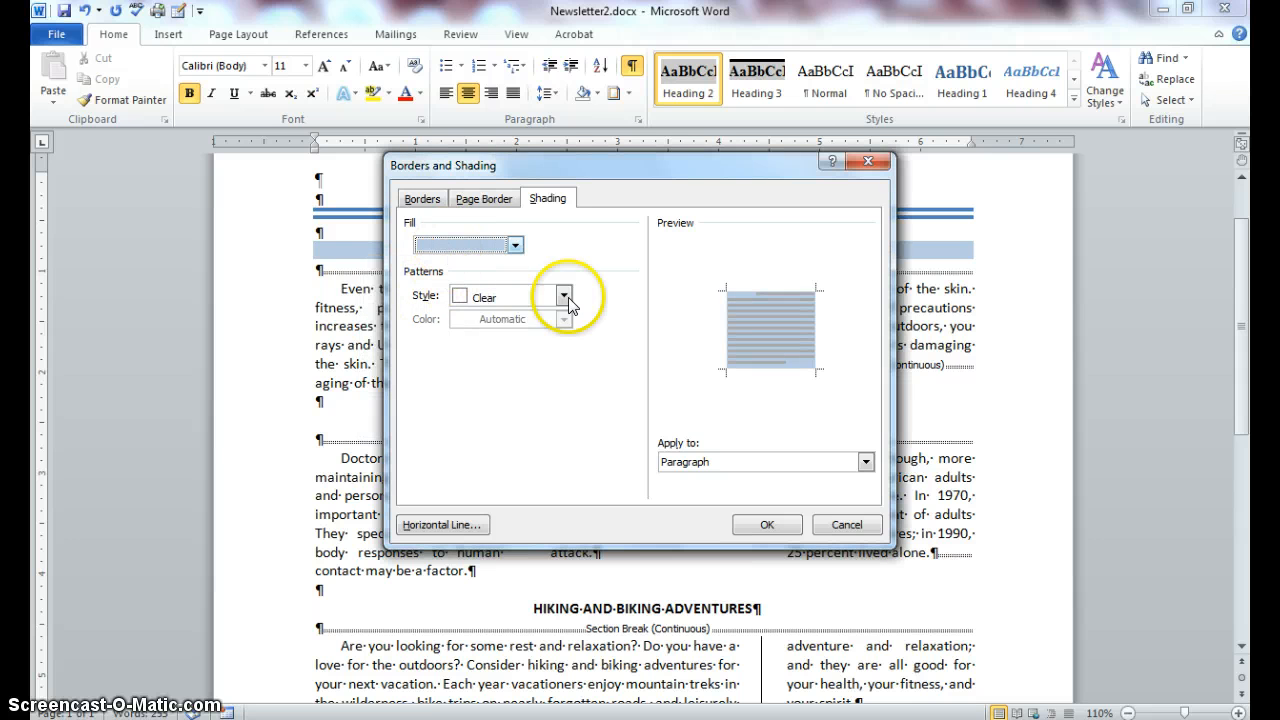
pyautogui.click(765, 524)
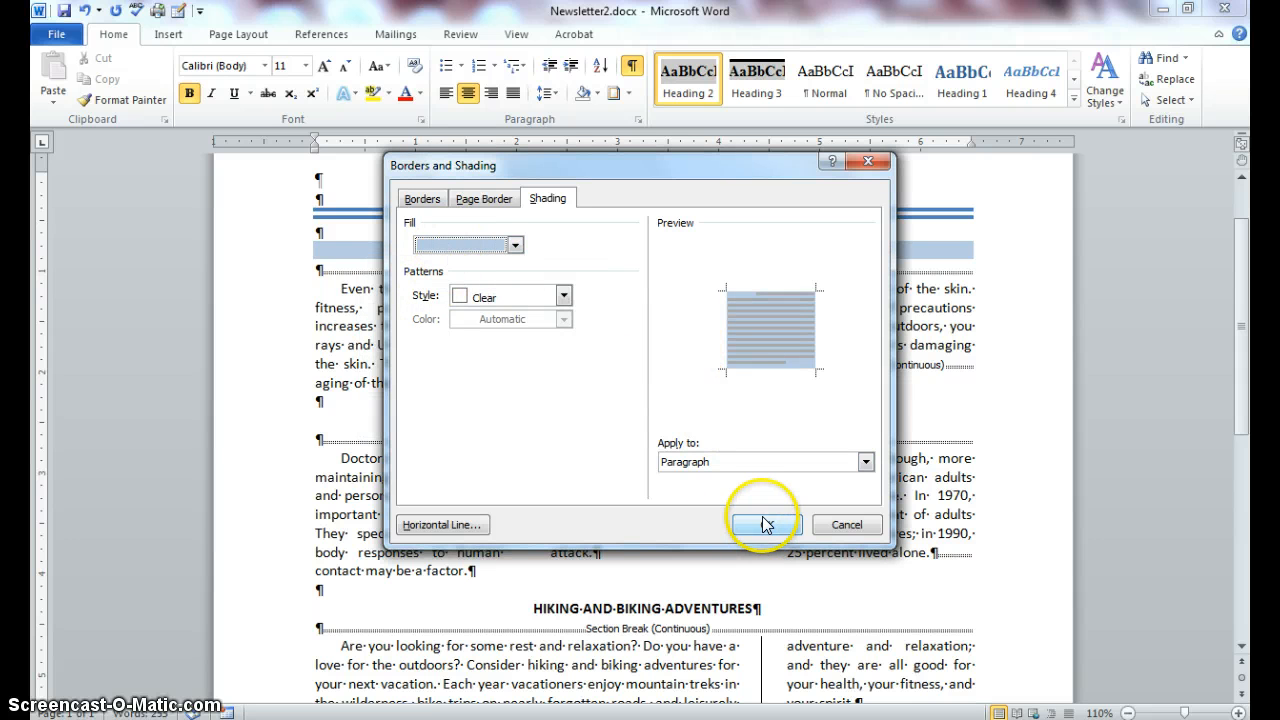
pyautogui.click(765, 525)
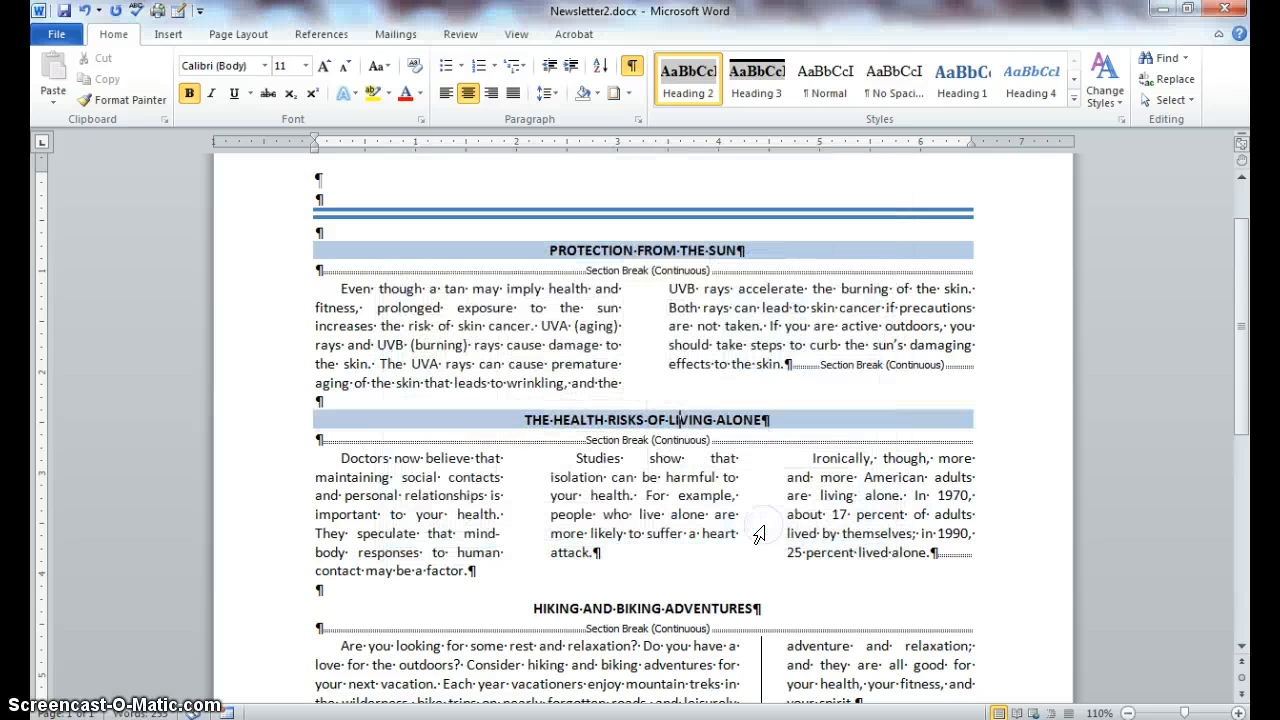
# Give the HIKING AND BIKING ADVENTURES heading paragraph the matching light blue theme fill
pyautogui.click(716, 620)
pyautogui.click(716, 608)
pyautogui.click(626, 95)
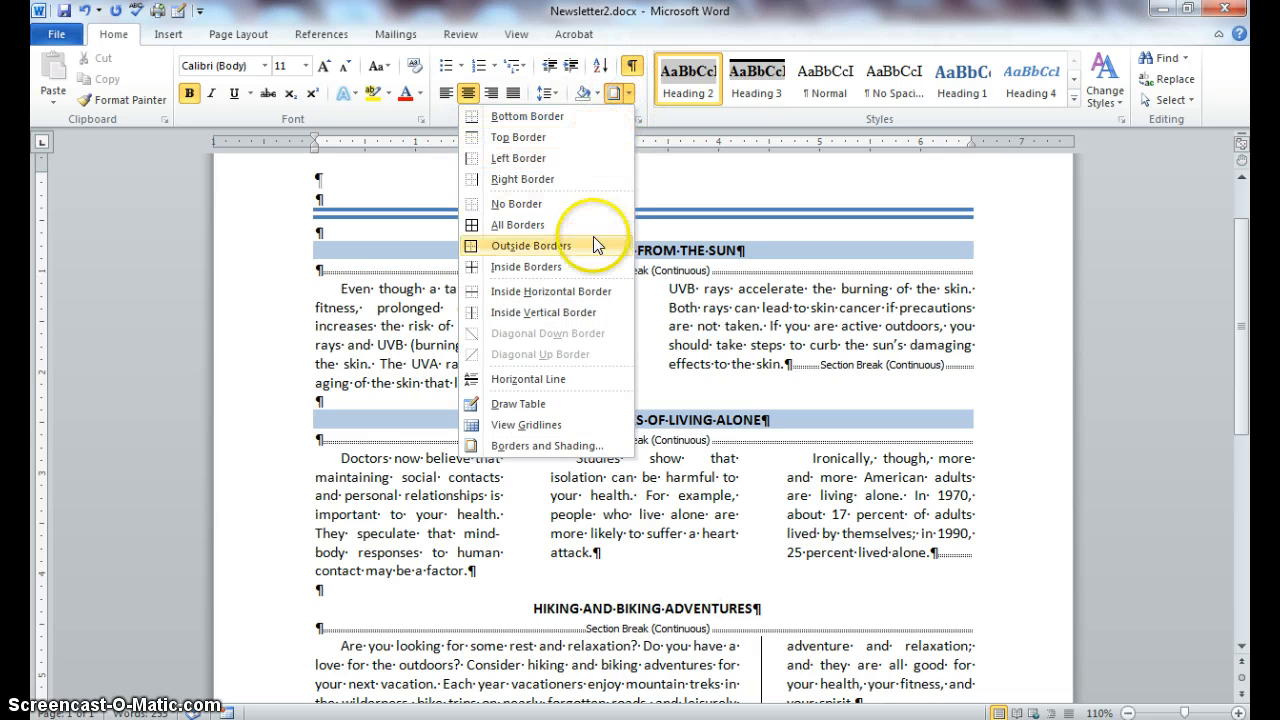
pyautogui.click(584, 447)
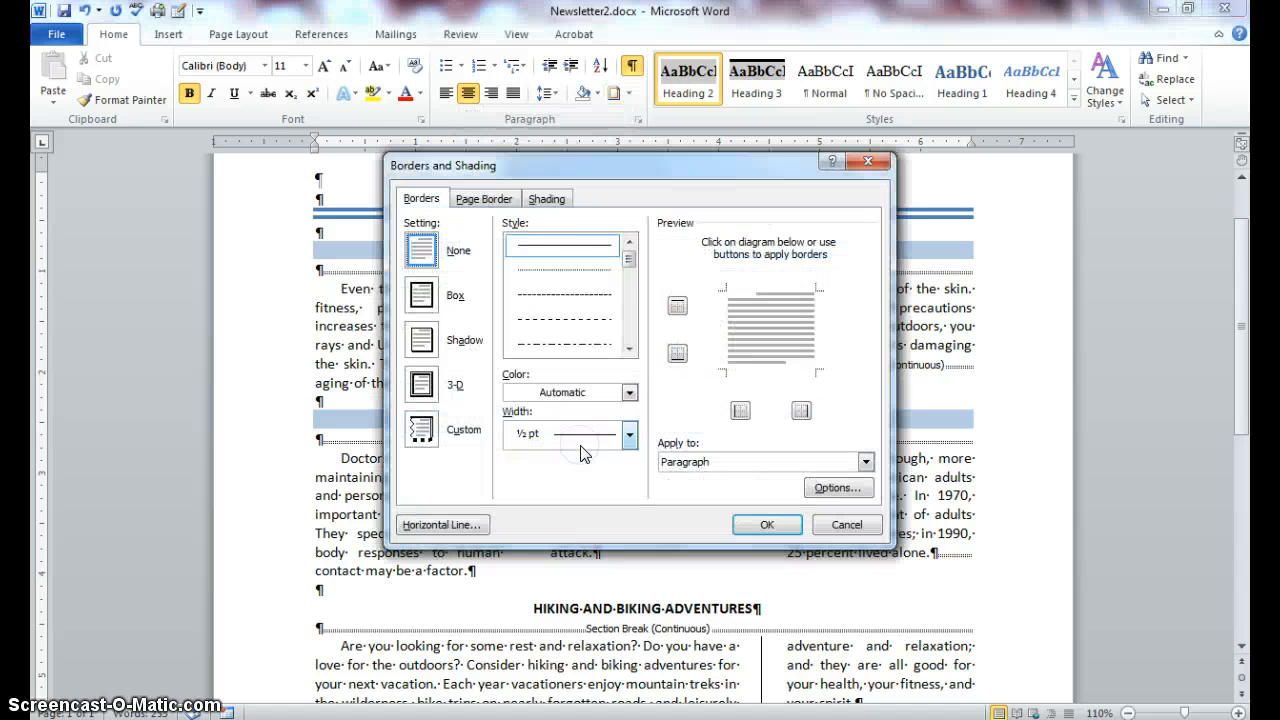
pyautogui.click(556, 200)
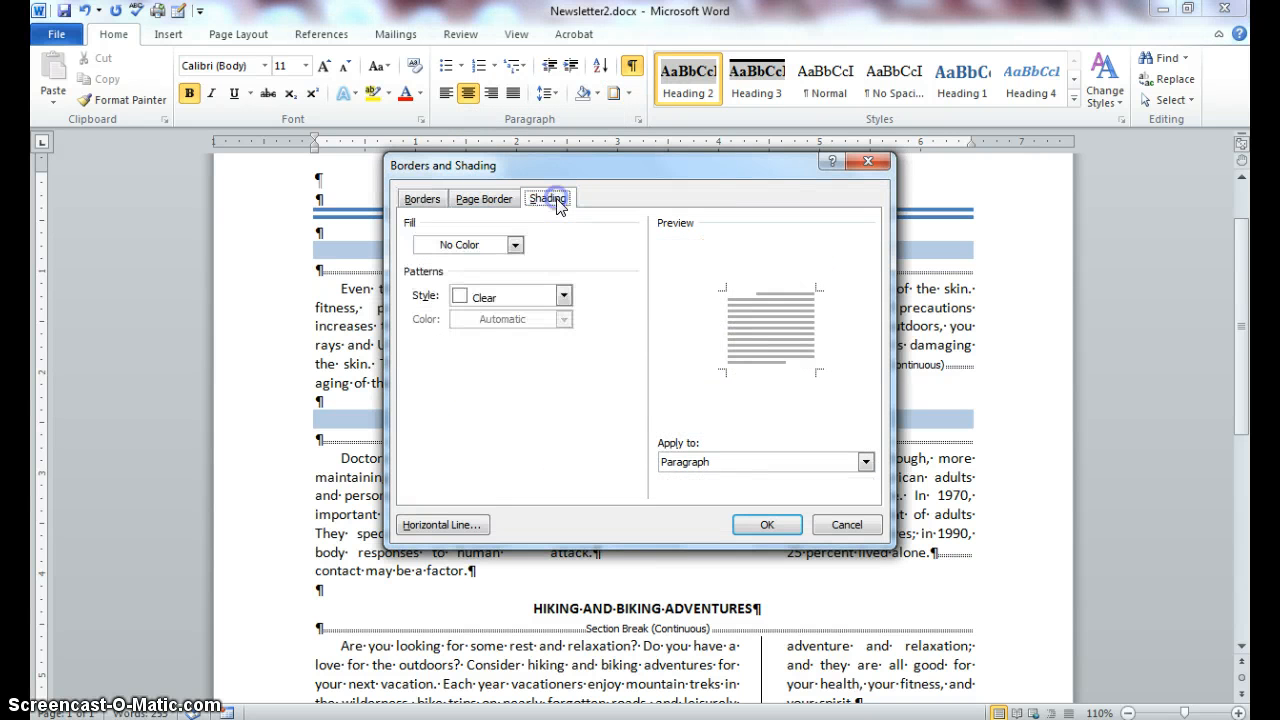
pyautogui.click(515, 246)
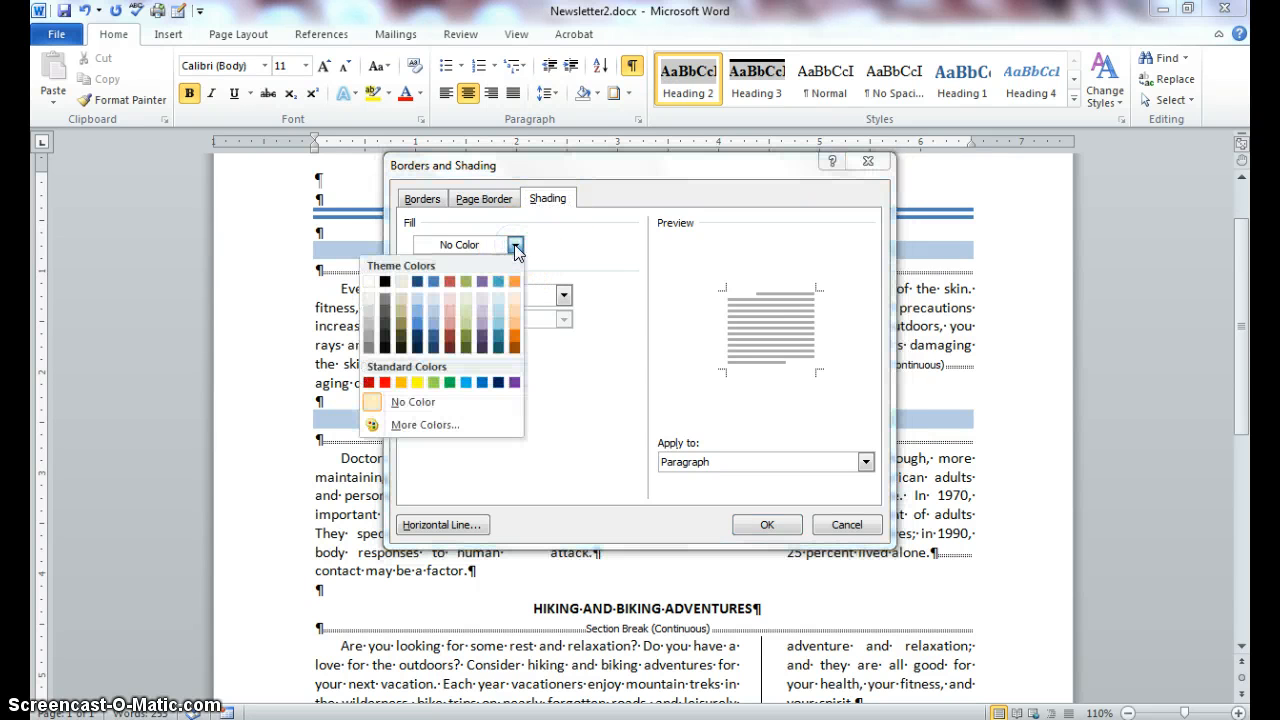
pyautogui.click(432, 313)
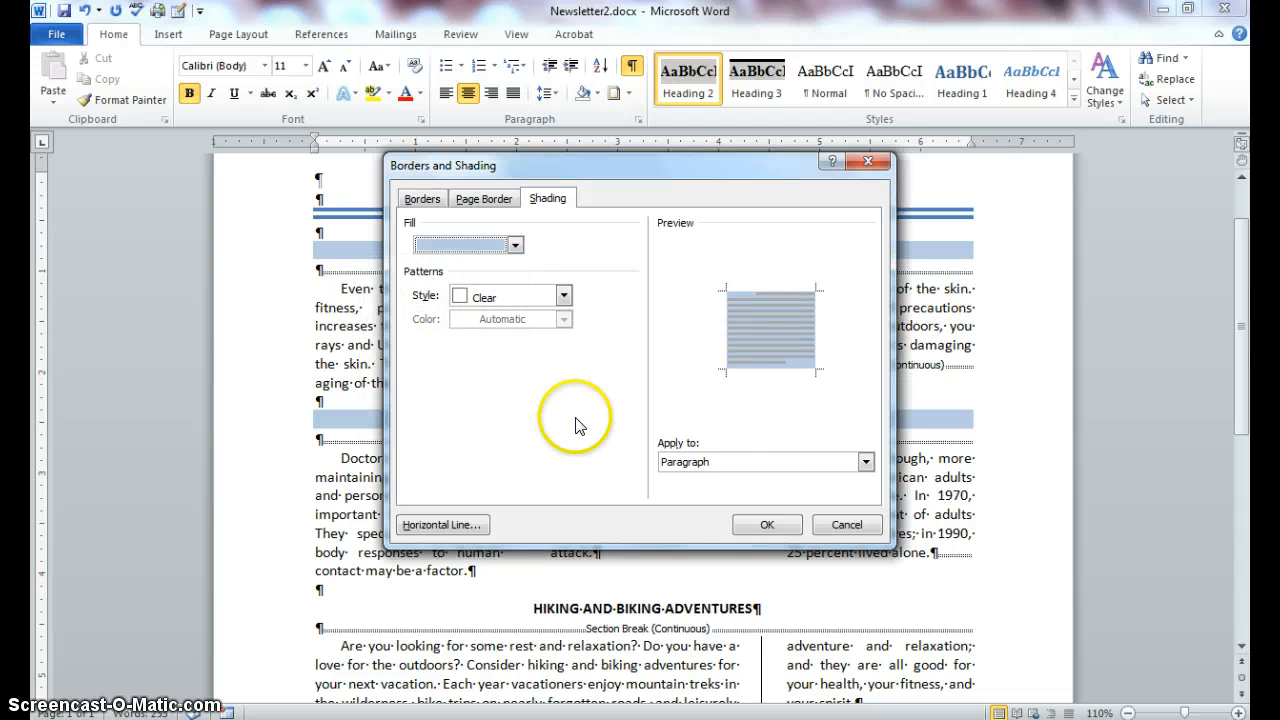
pyautogui.click(757, 525)
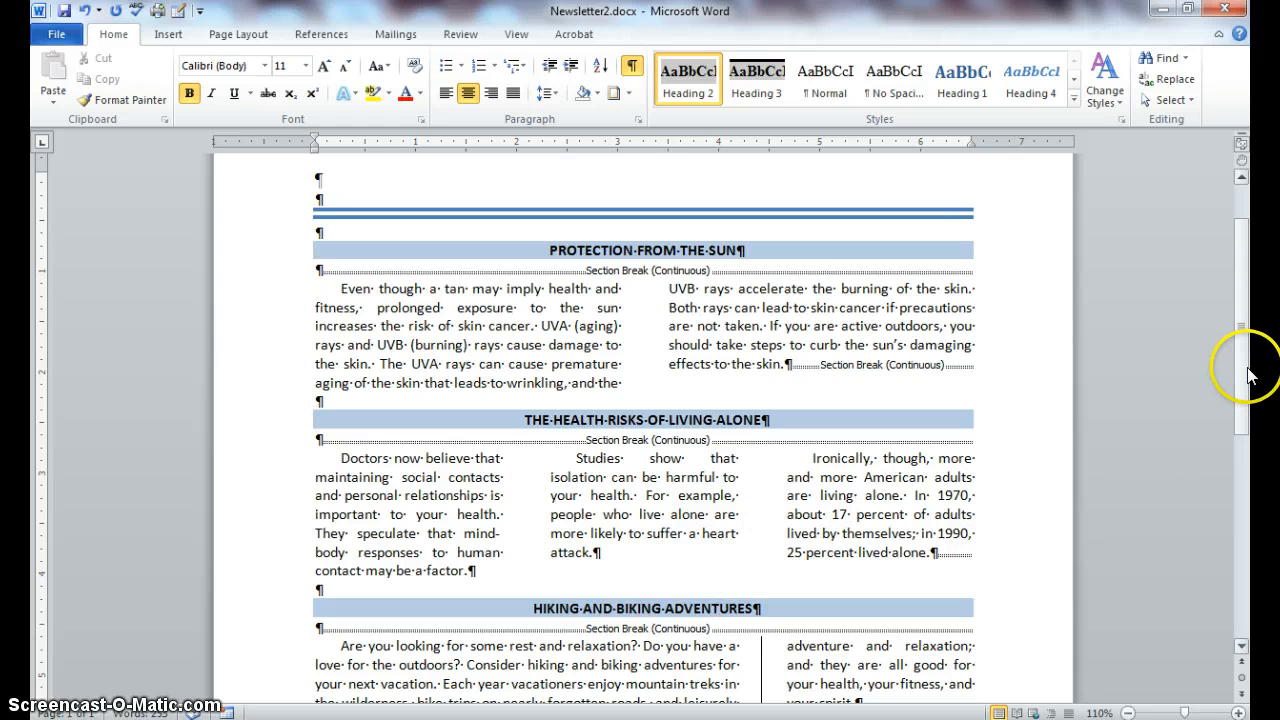
# Review the shaded article headings and check the border and shading settings of the HIKING AND BIKING ADVENTURES heading
pyautogui.moveTo(1248, 372); pyautogui.dragTo(1246, 400)
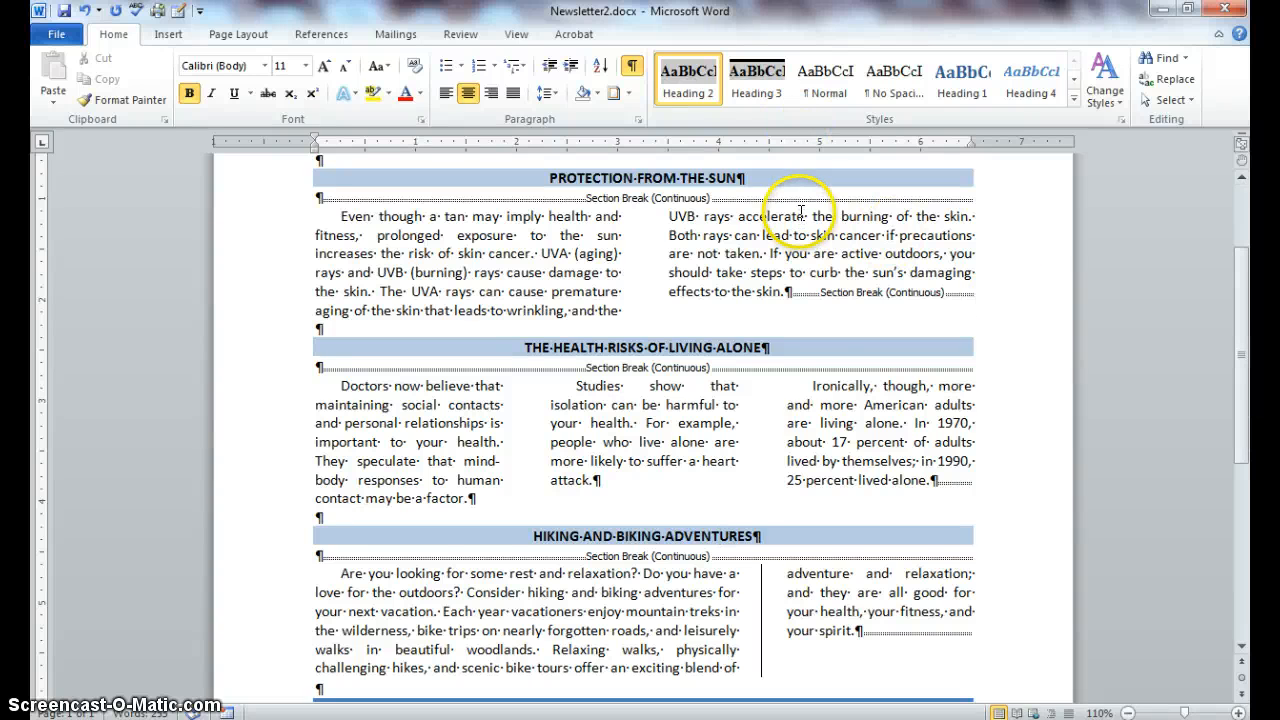
pyautogui.click(720, 536)
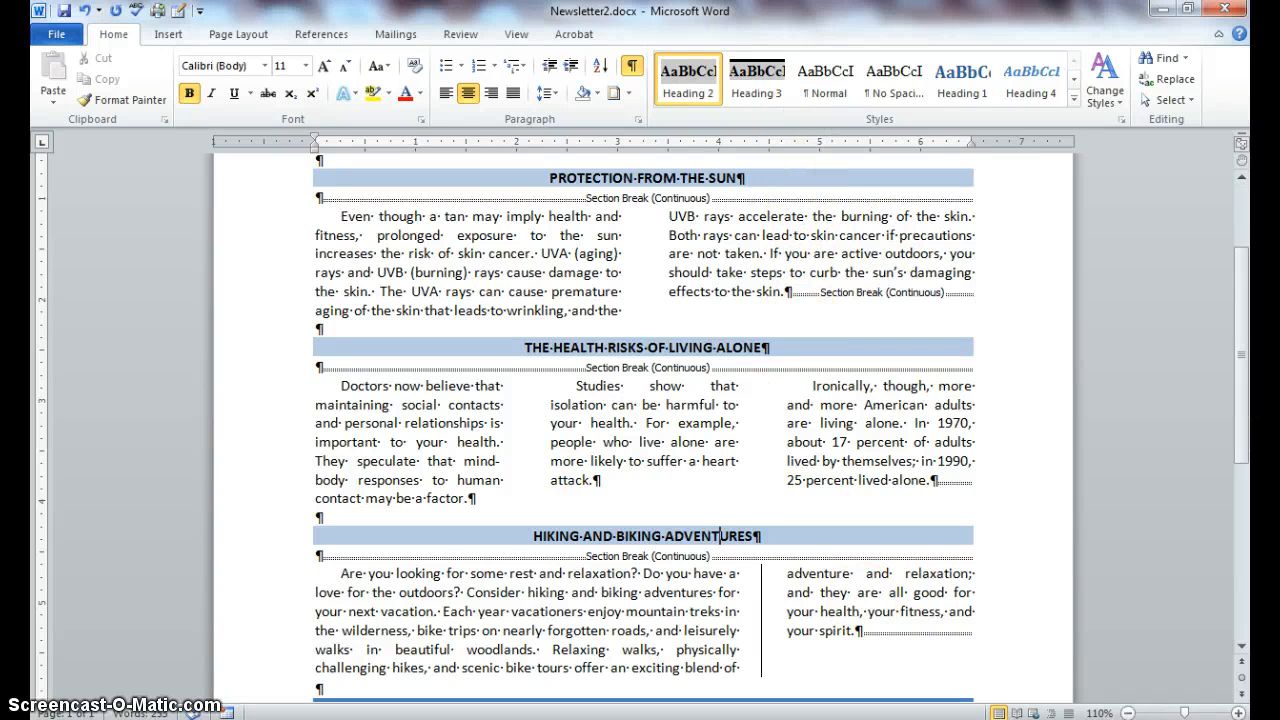
pyautogui.click(1127, 712)
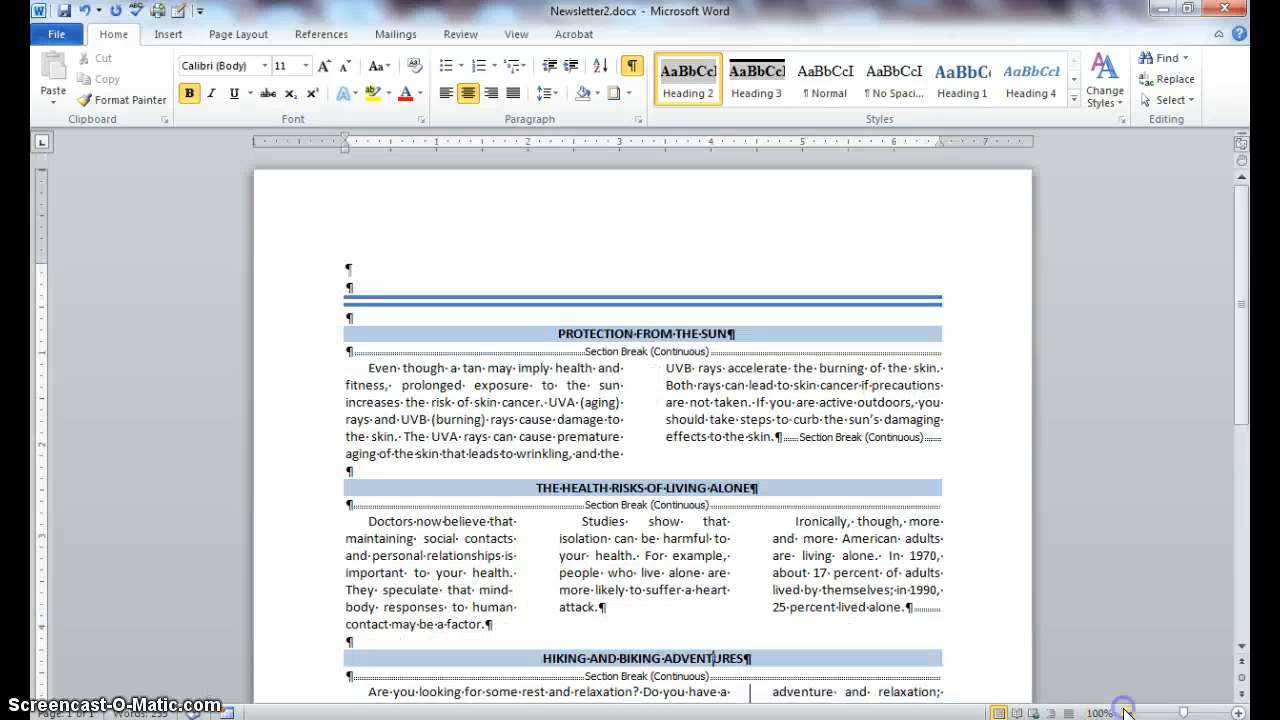
pyautogui.click(1242, 313)
pyautogui.moveTo(1242, 313); pyautogui.dragTo(1246, 362)
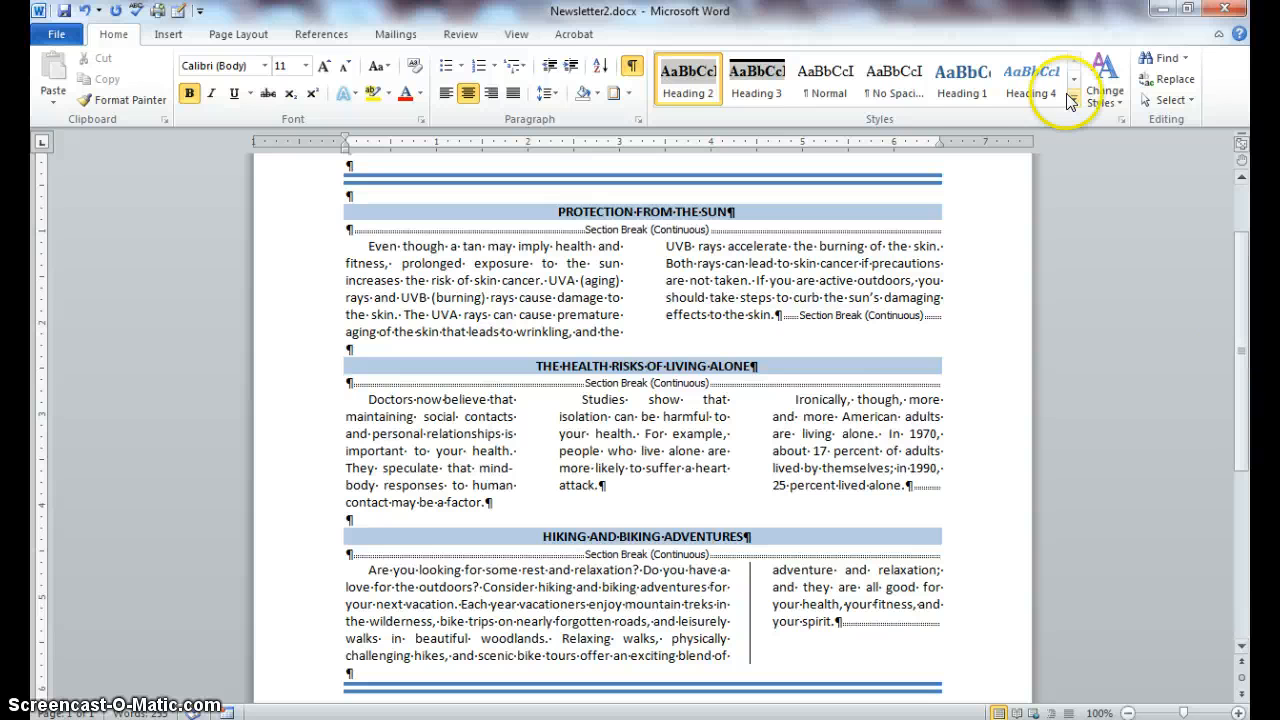
pyautogui.click(629, 93)
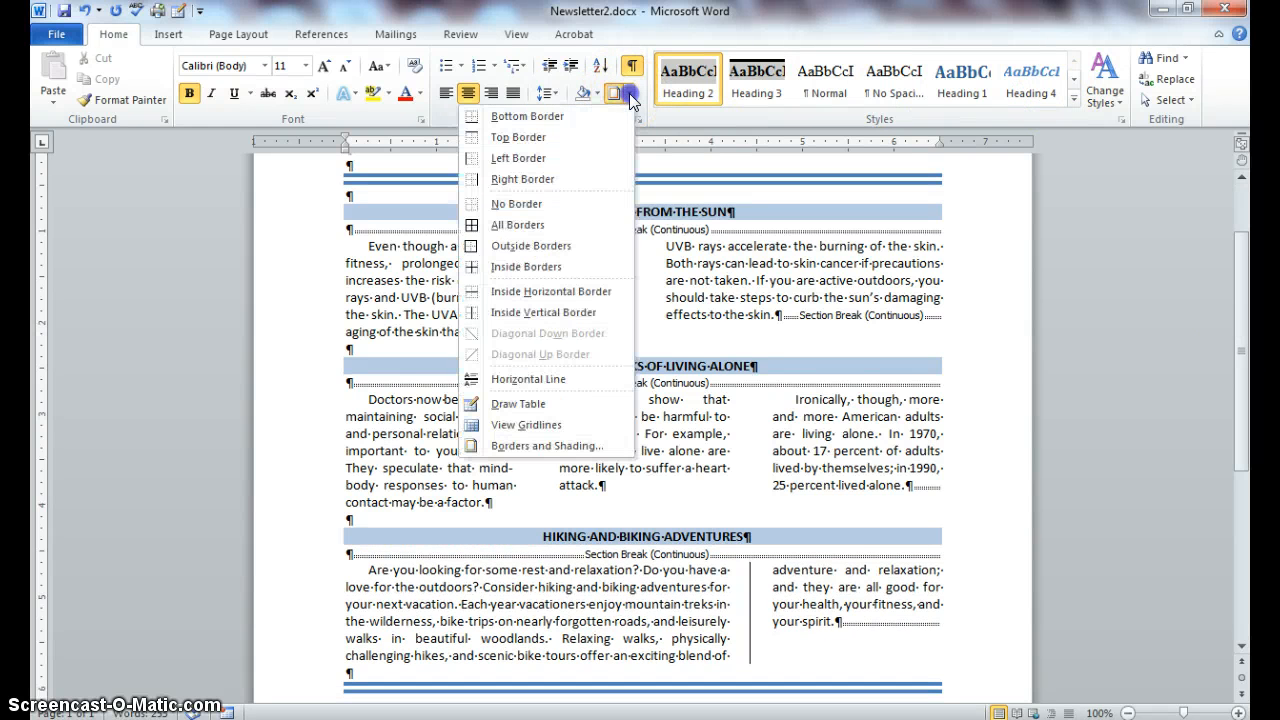
pyautogui.click(533, 447)
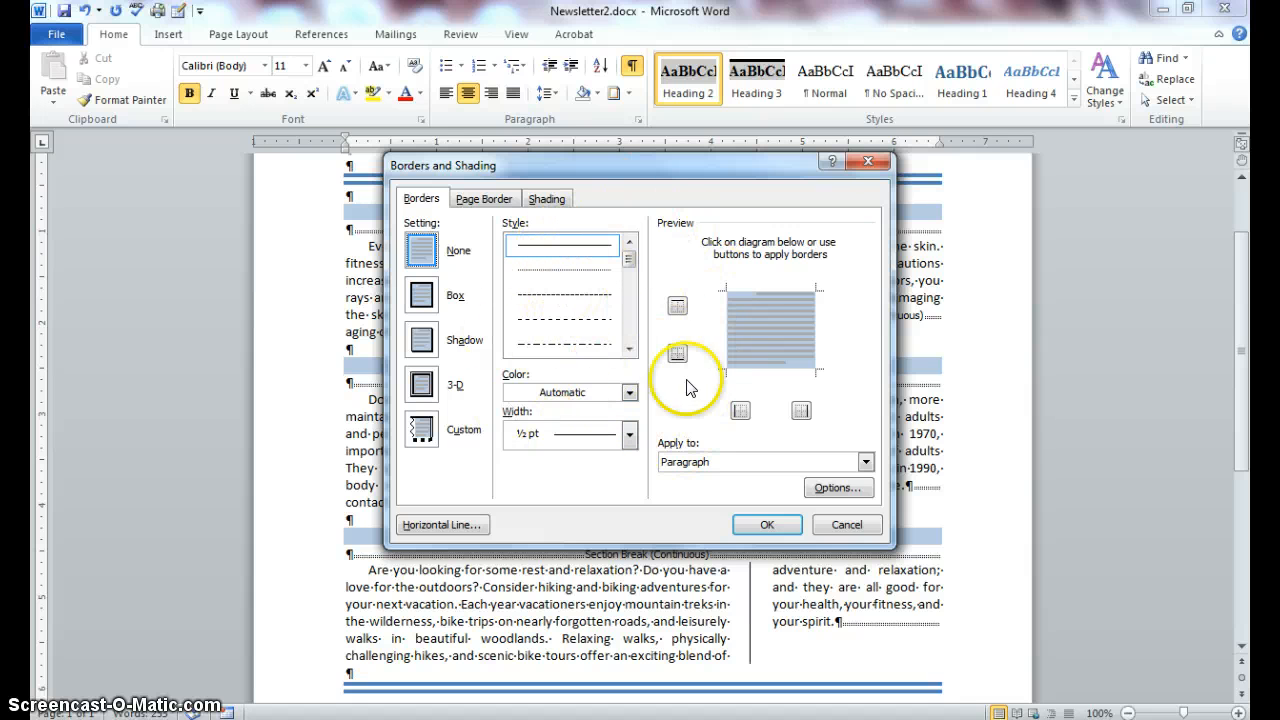
pyautogui.click(533, 200)
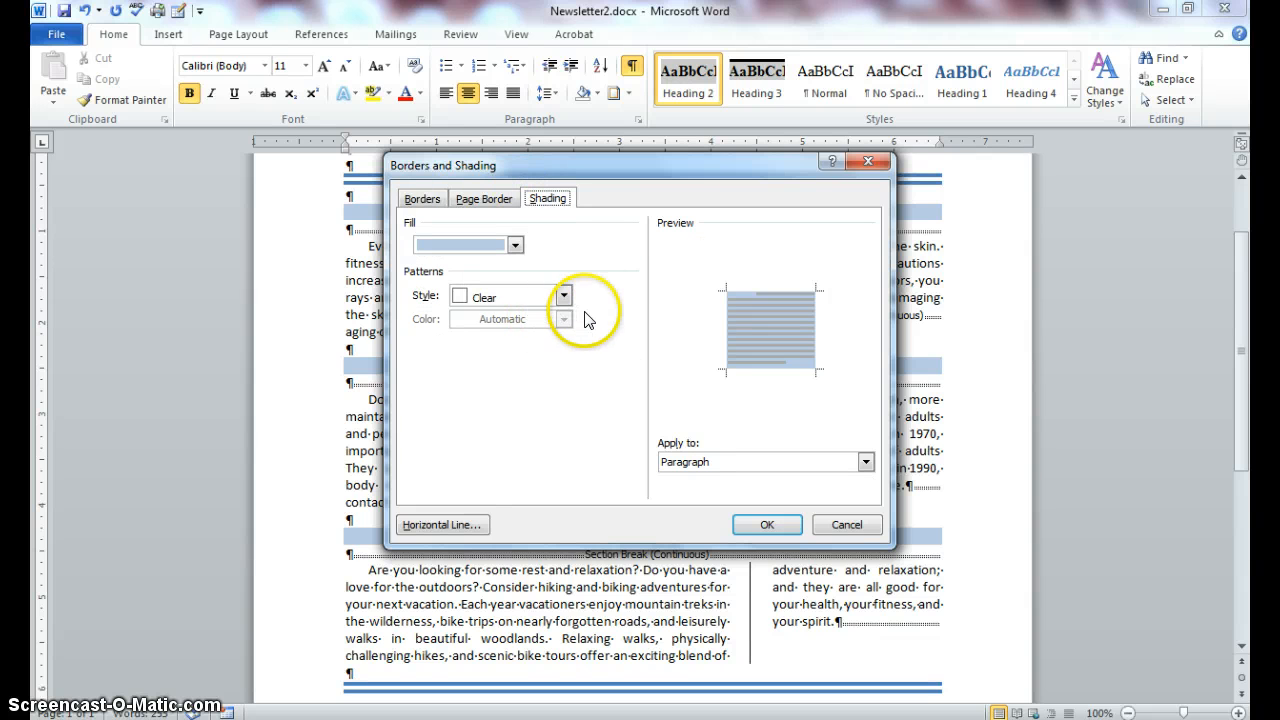
pyautogui.click(878, 159)
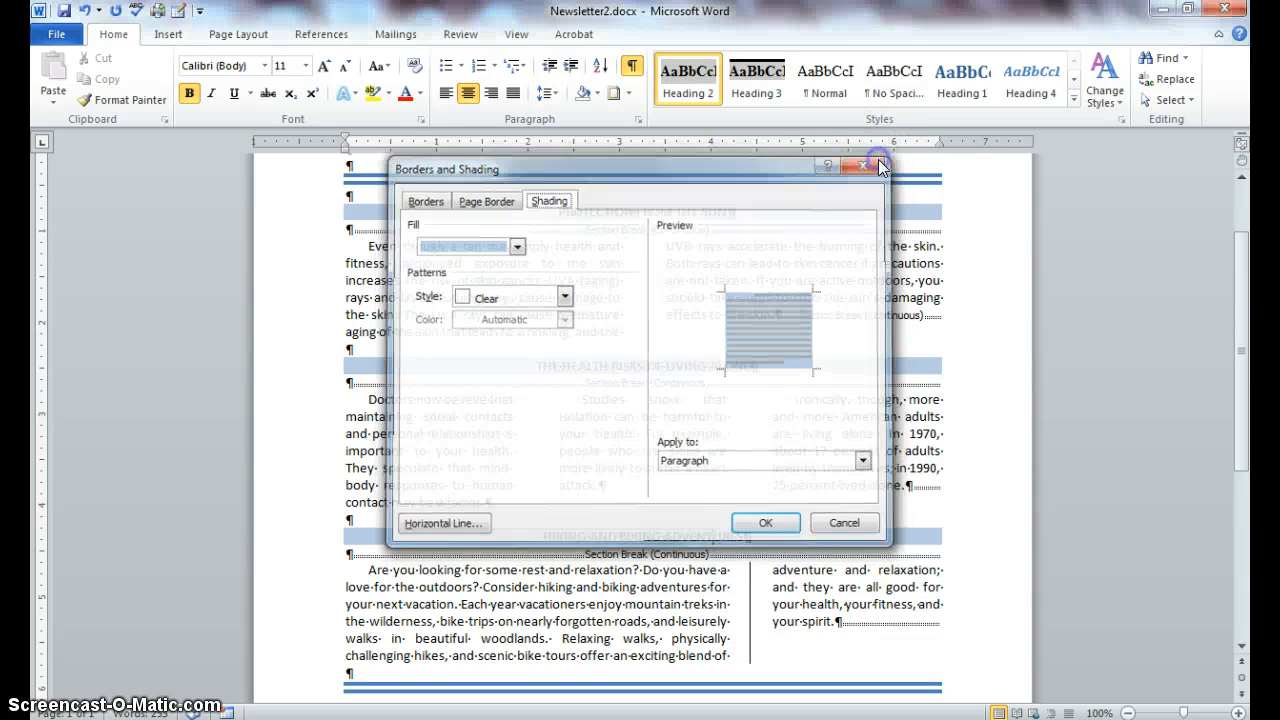